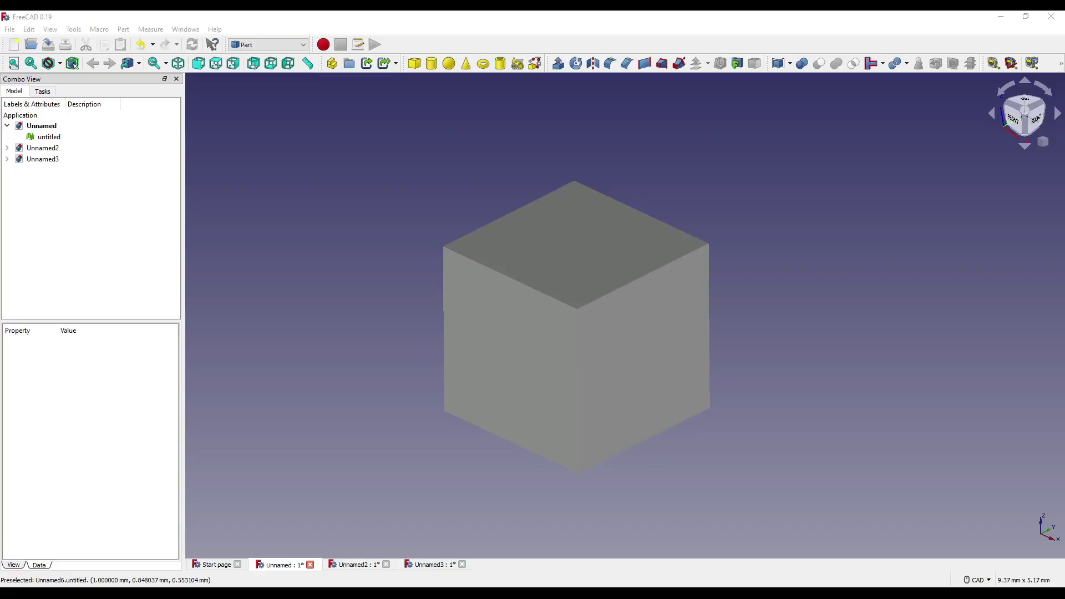
- Create a Part shape from the cube mesh in the Unnamed document, keeping the default sewing tolerance
left_click(387, 309)
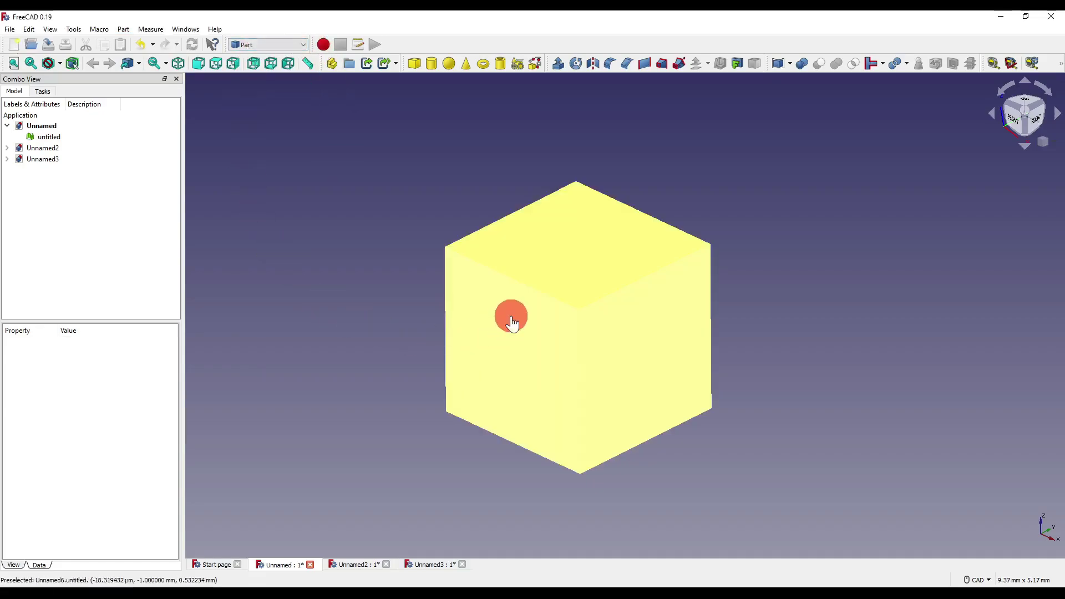
left_click(509, 316)
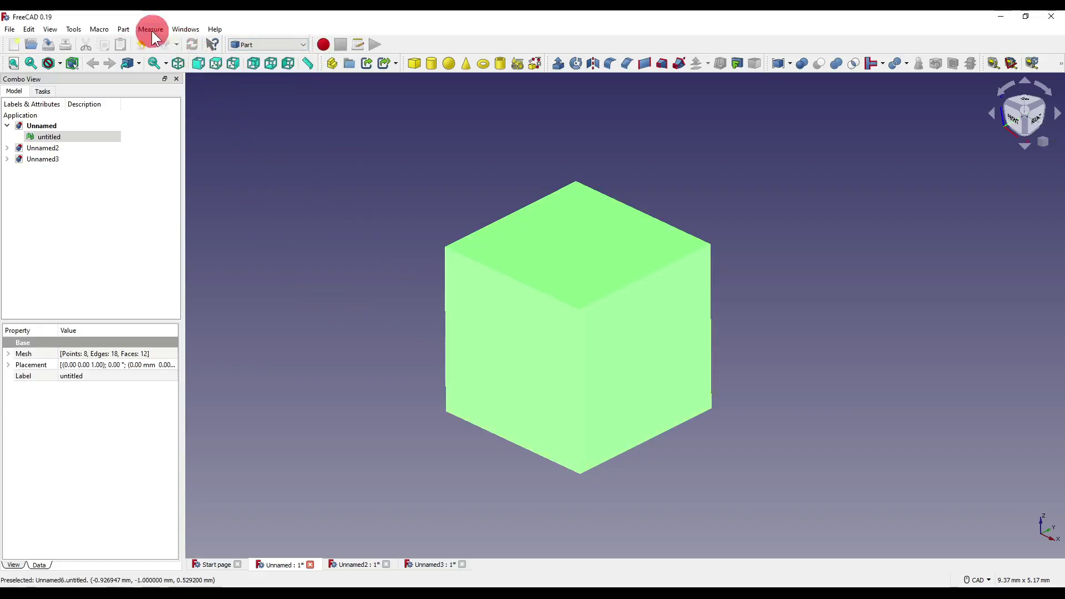
left_click(123, 30)
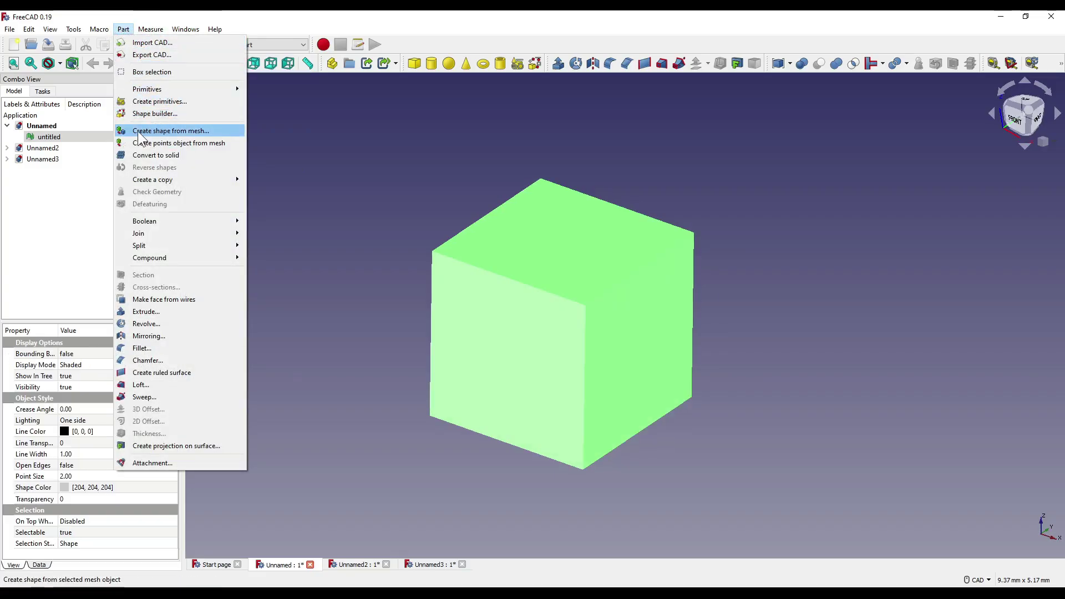
left_click(199, 132)
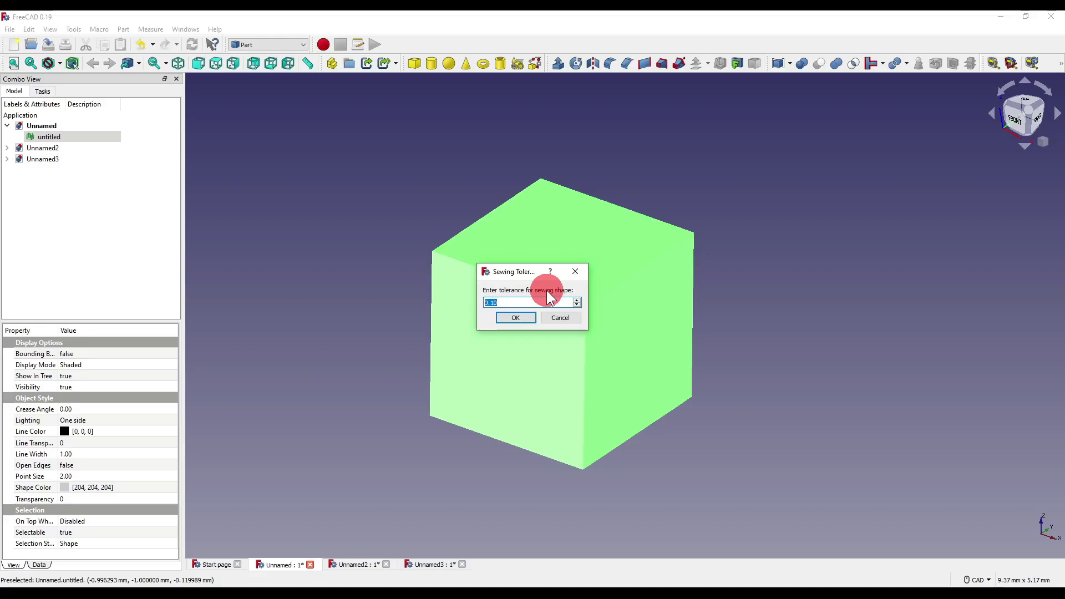
left_click(508, 319)
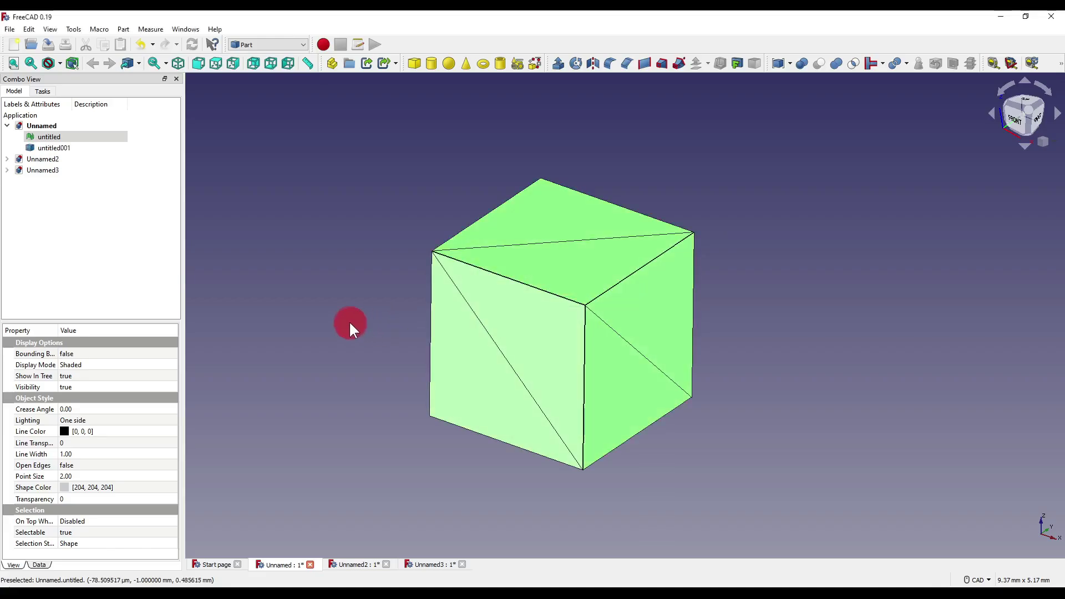
middle_click_drag(350, 328, 381, 324)
left_click(382, 324)
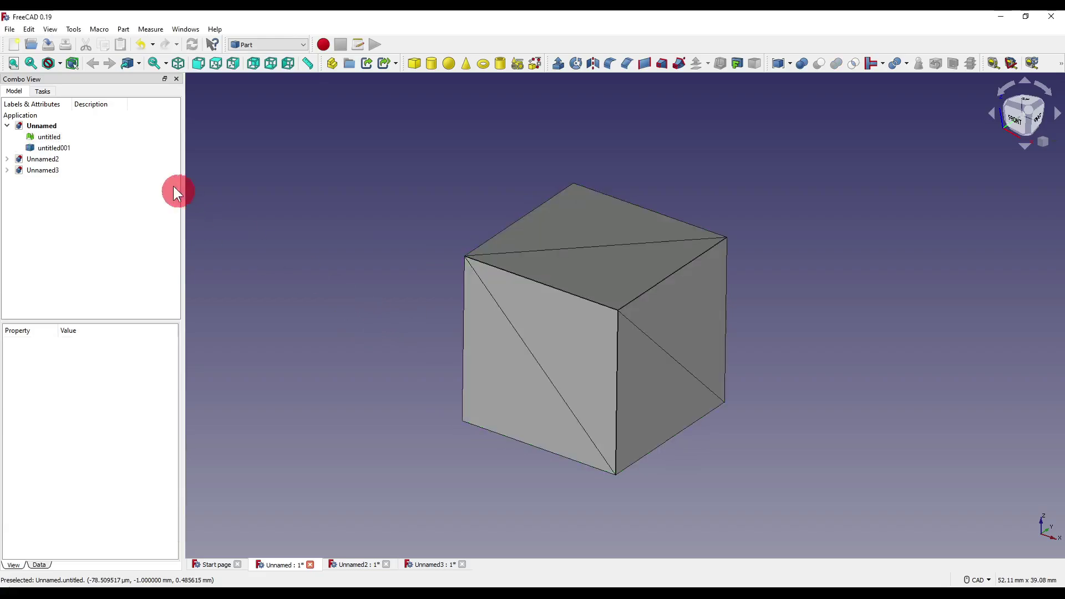
- Hide the original mesh untitled and show only the converted shape untitled001
left_click(68, 145)
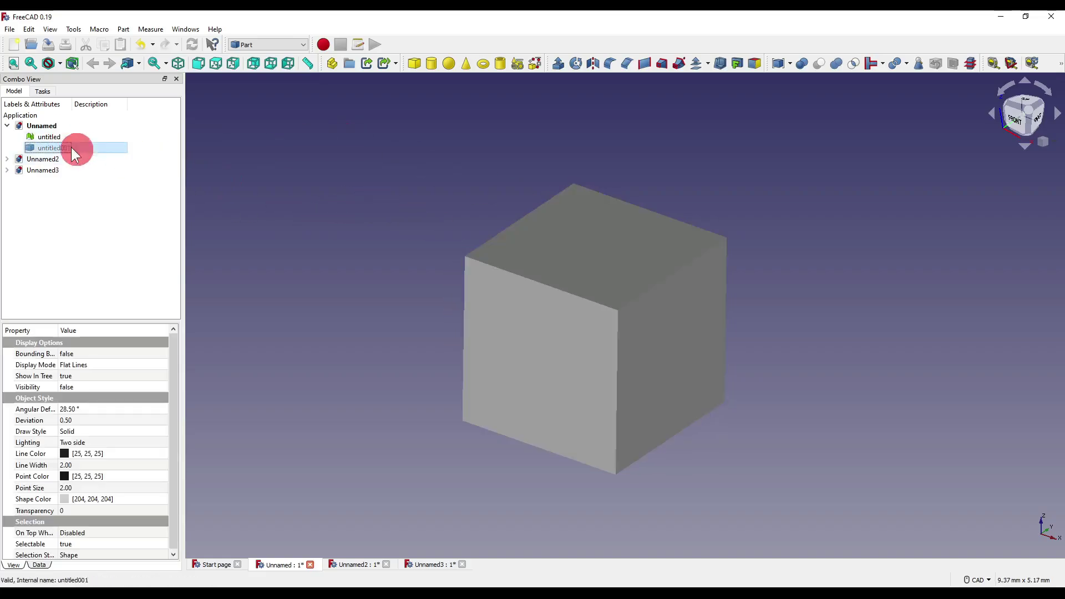
left_click(46, 137)
key("space")
left_click(55, 145)
key("space")
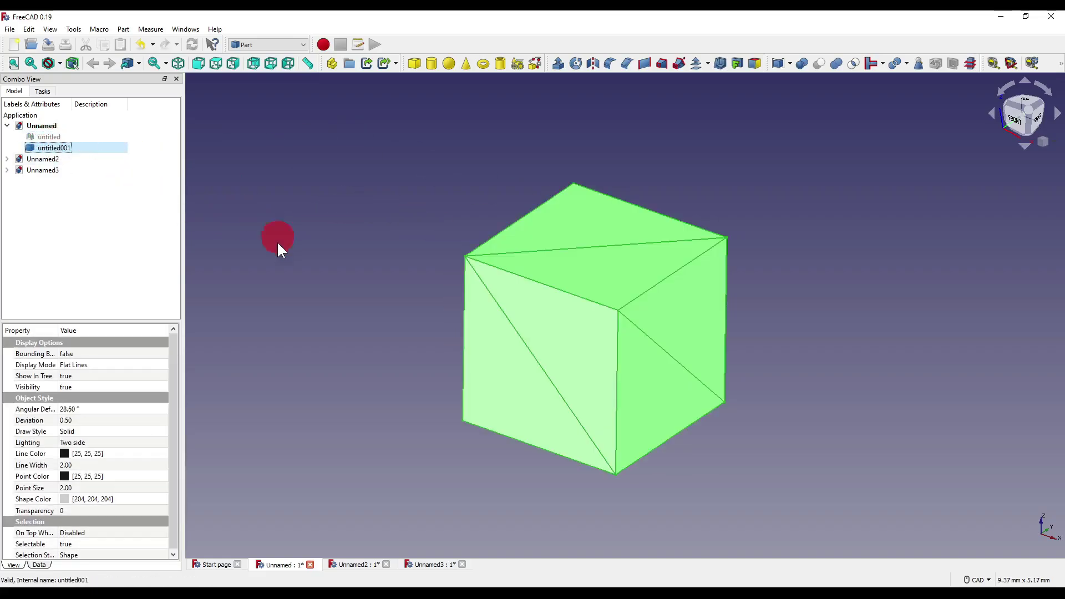
left_click(831, 444)
middle_click_drag(829, 440, 813, 406)
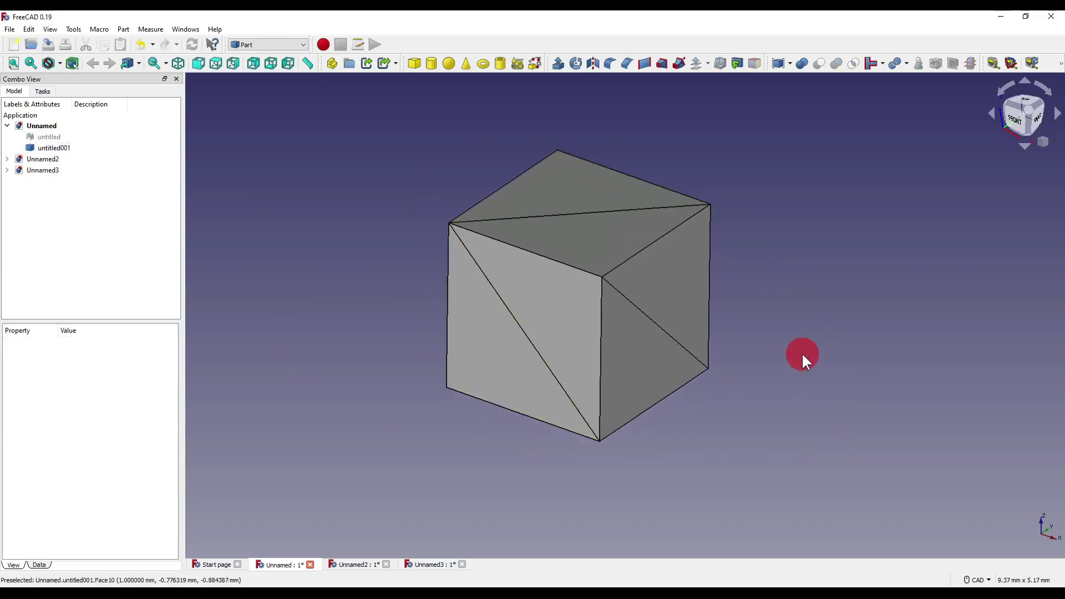
- Convert the shape untitled001 to a solid
left_click(62, 148)
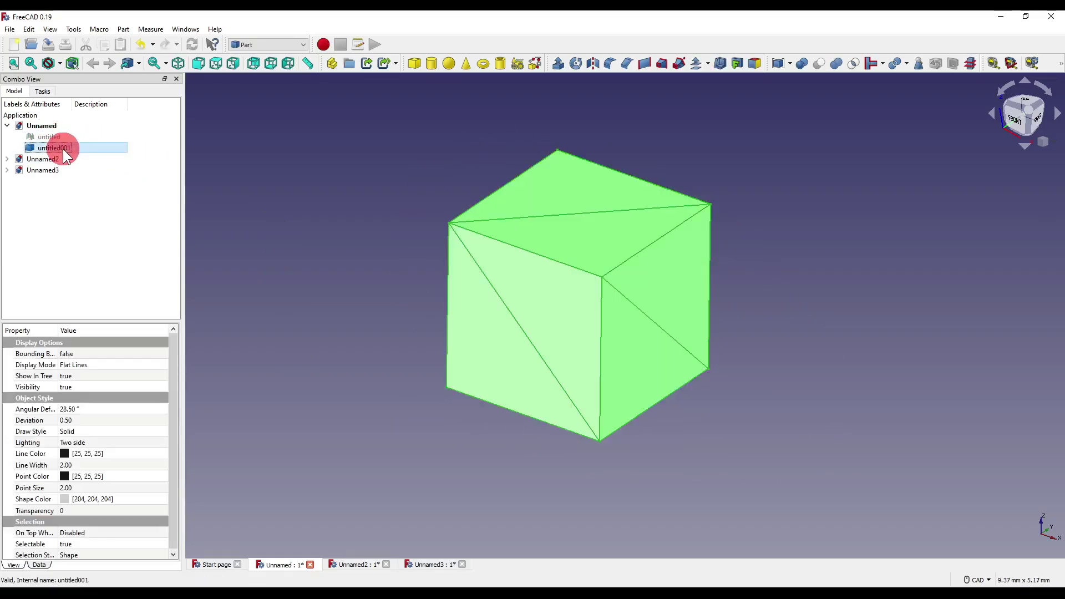
left_click(125, 29)
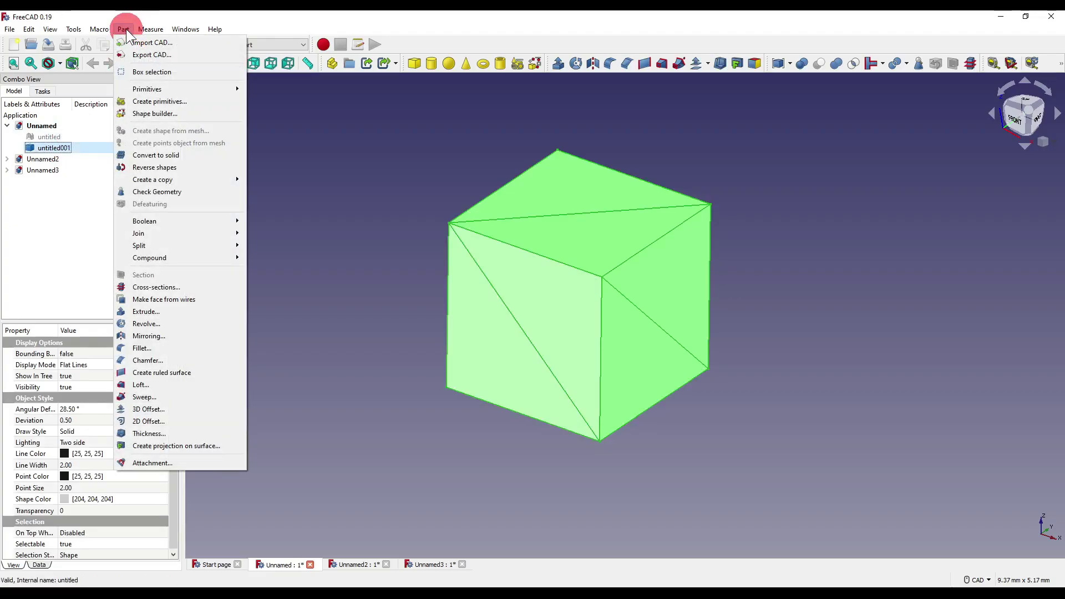
left_click(170, 157)
- Hide the source shape untitled001 and inspect the triangulated faces of the new solid
left_click(78, 159)
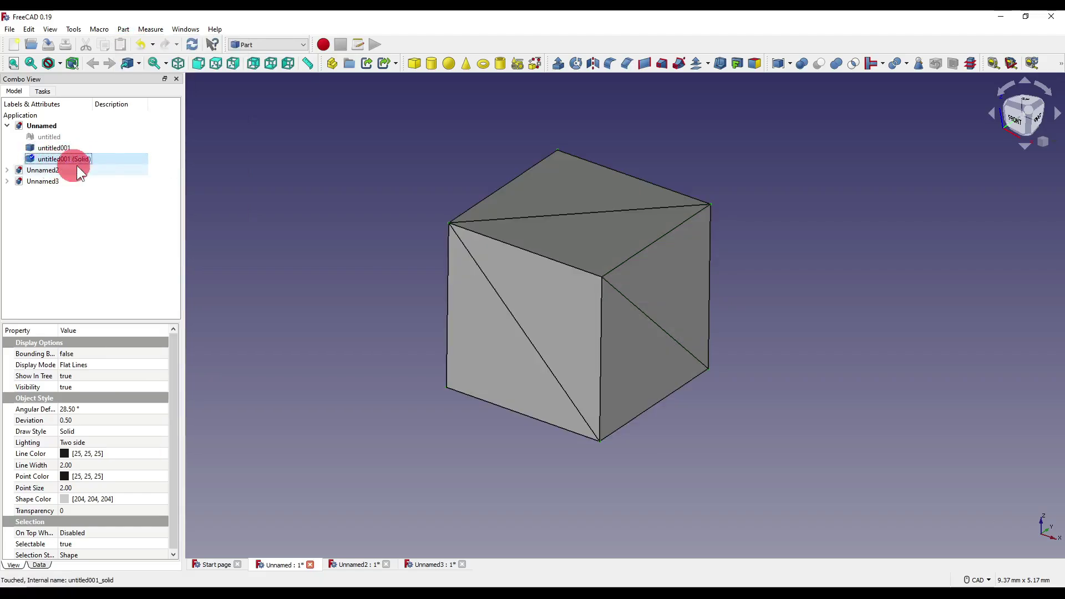
left_click(63, 148)
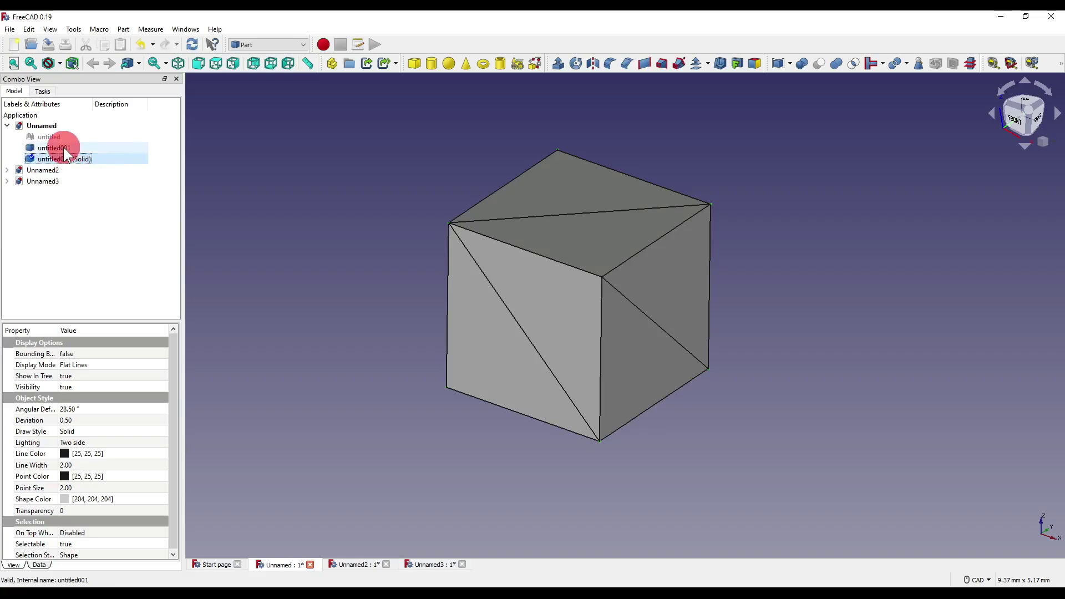
key("space")
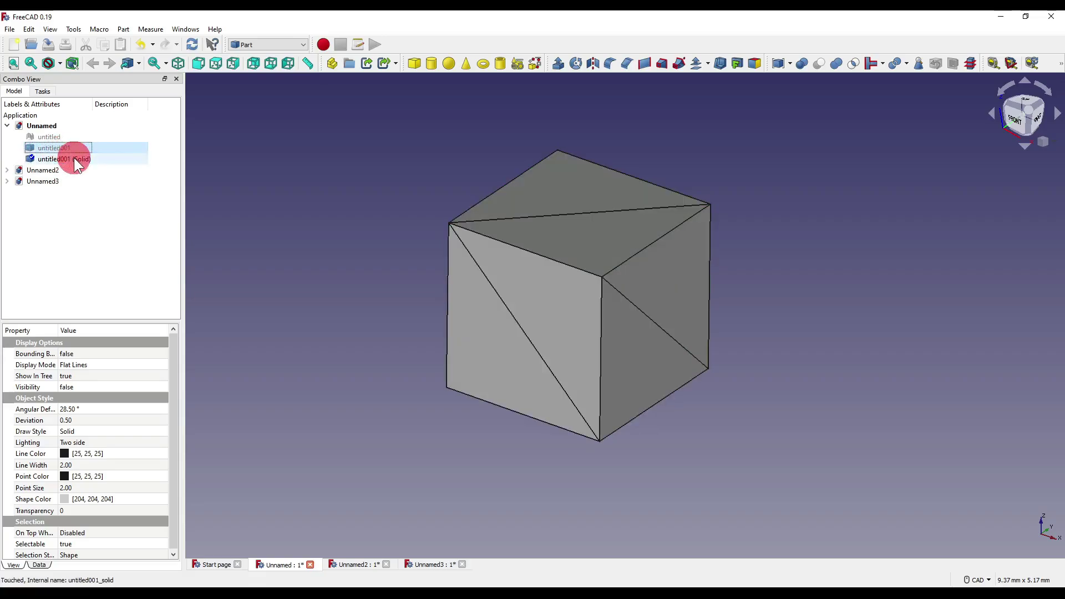
left_click(77, 159)
left_click(715, 353)
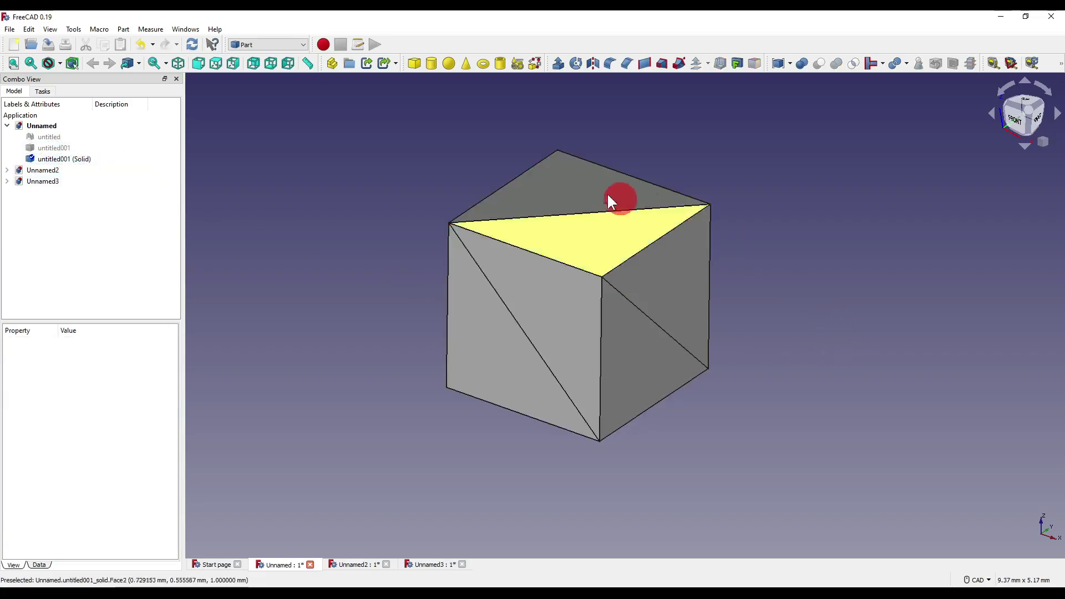
middle_click_drag(479, 371, 641, 246)
key("0")
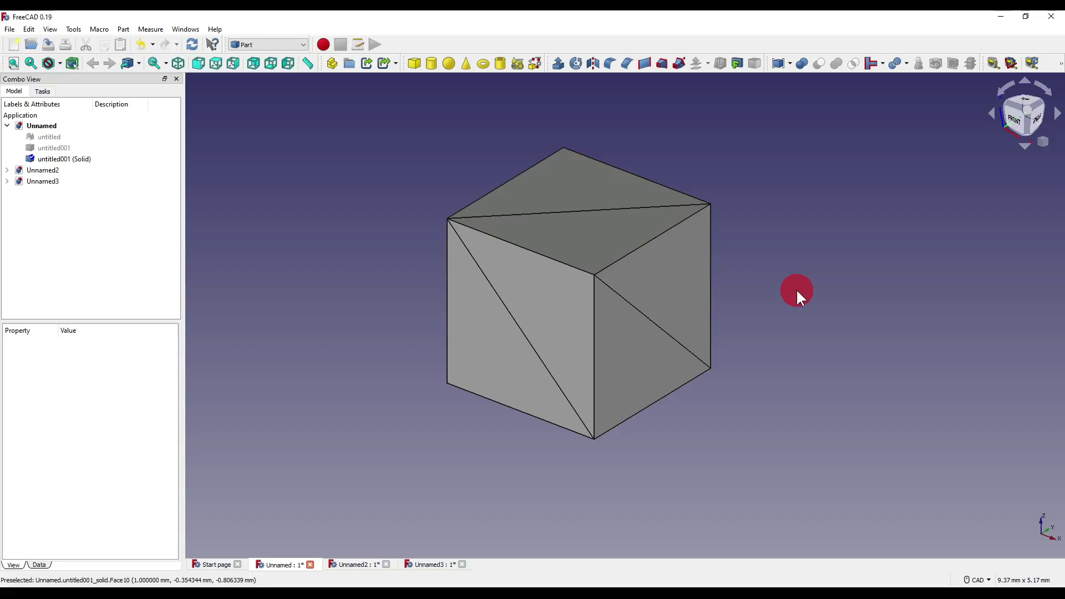
- Create a refined copy of the cube solid to merge its coplanar triangular faces, and inspect it
left_click(555, 238)
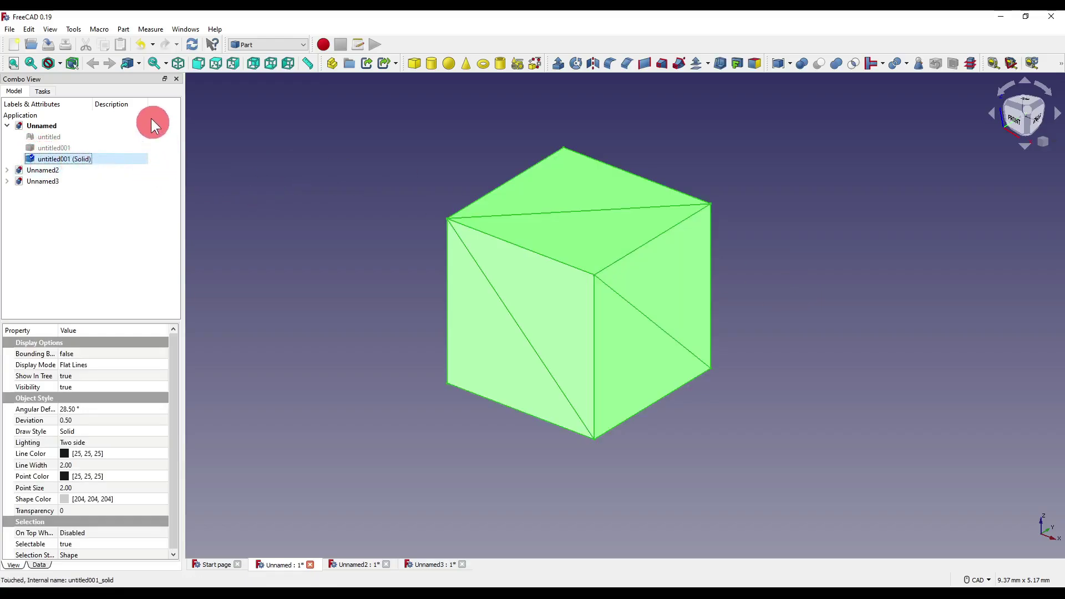
left_click(124, 30)
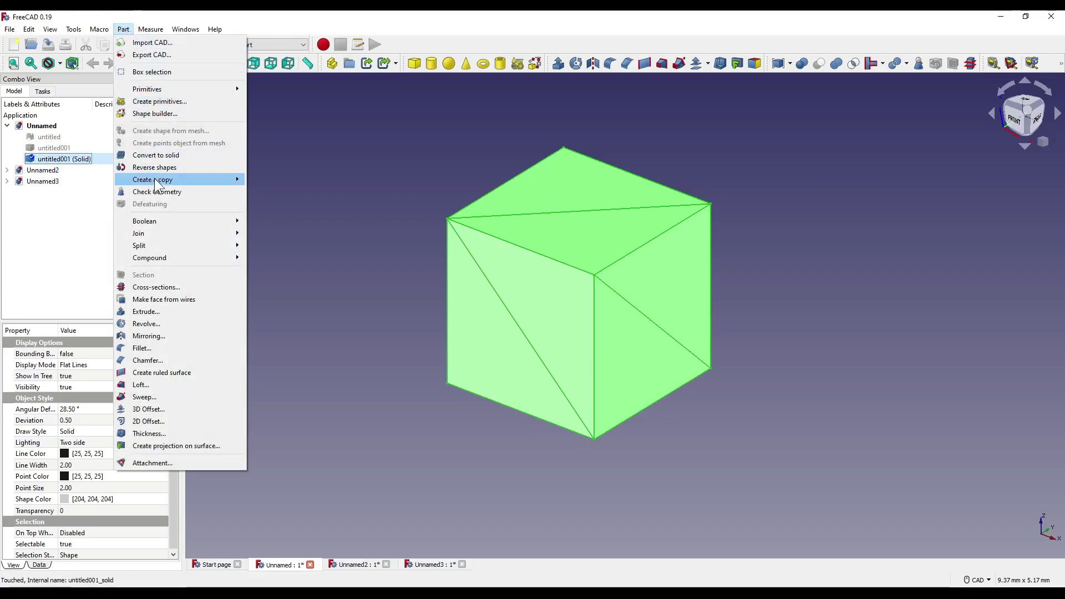
mouse_move(151, 179)
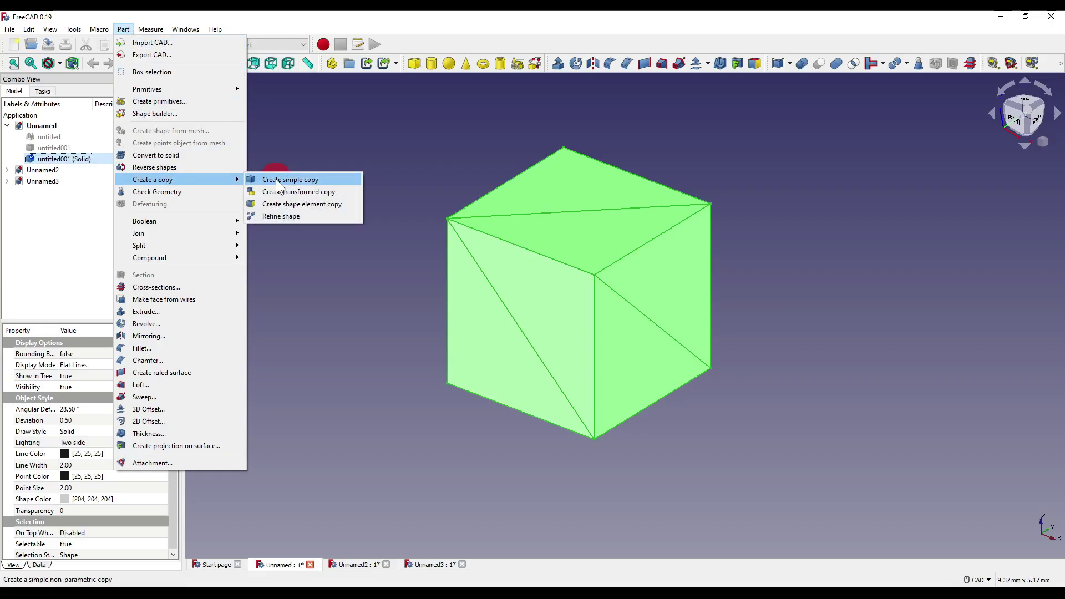
left_click(267, 217)
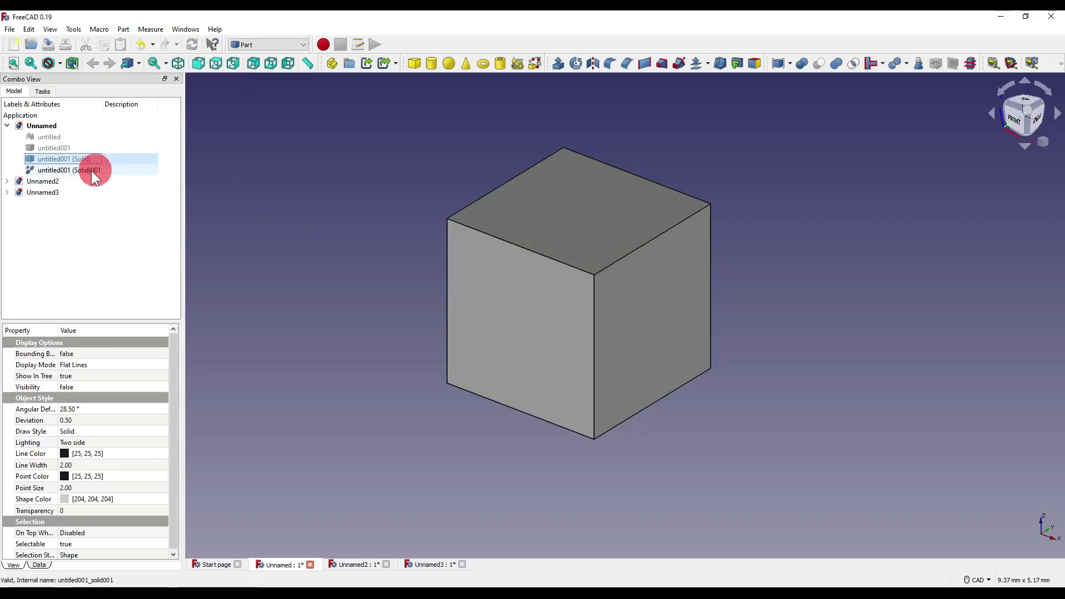
left_click(75, 170)
left_click(747, 476)
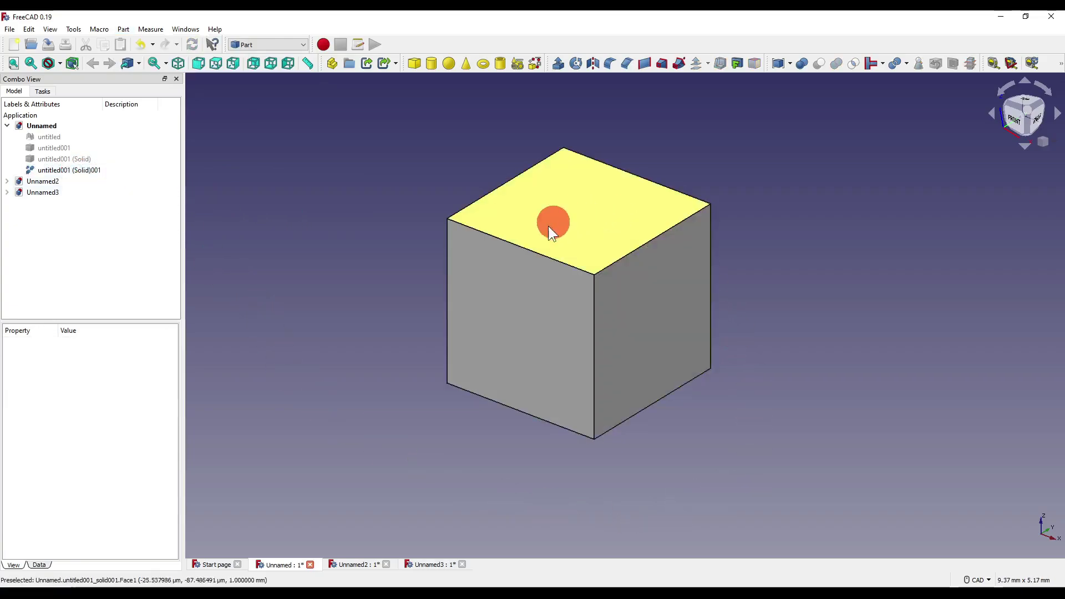
middle_click_drag(533, 381, 798, 332)
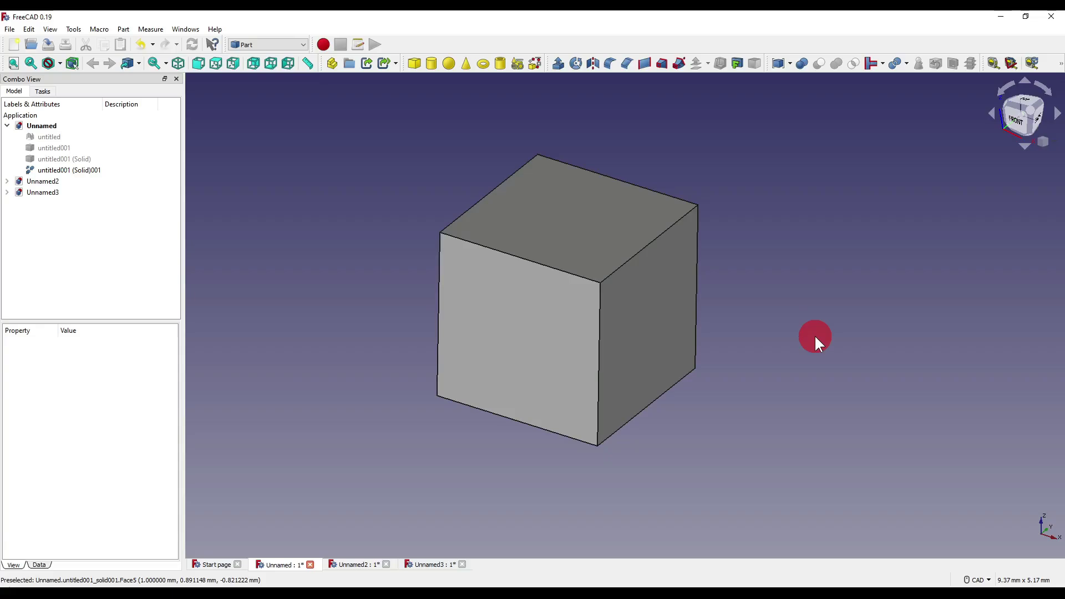
- Switch to the Part Design workbench and create a body with the refined solid as its base feature
left_click(276, 45)
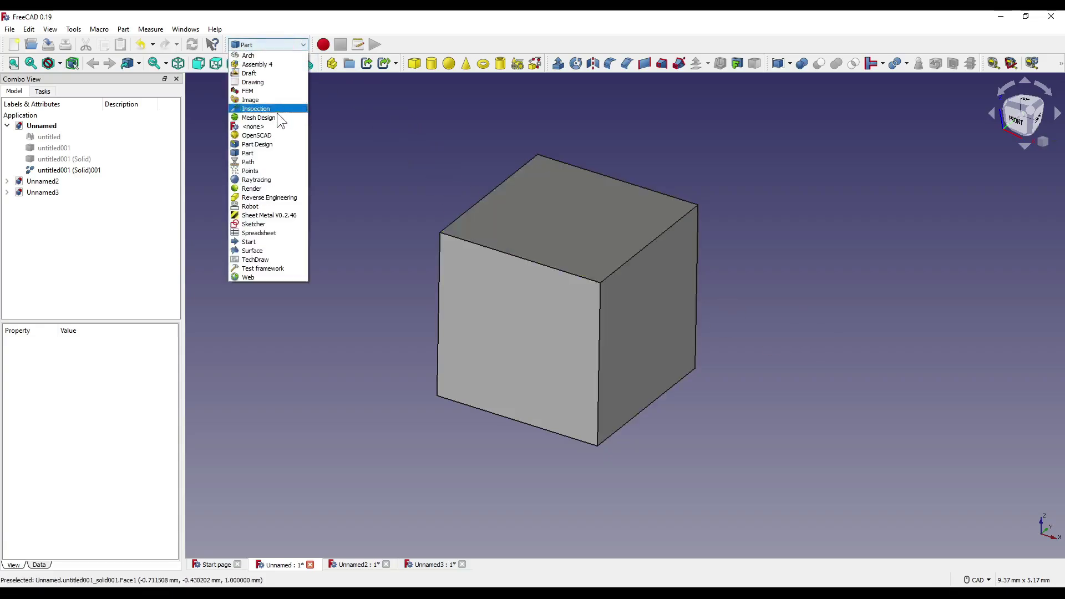
left_click(265, 144)
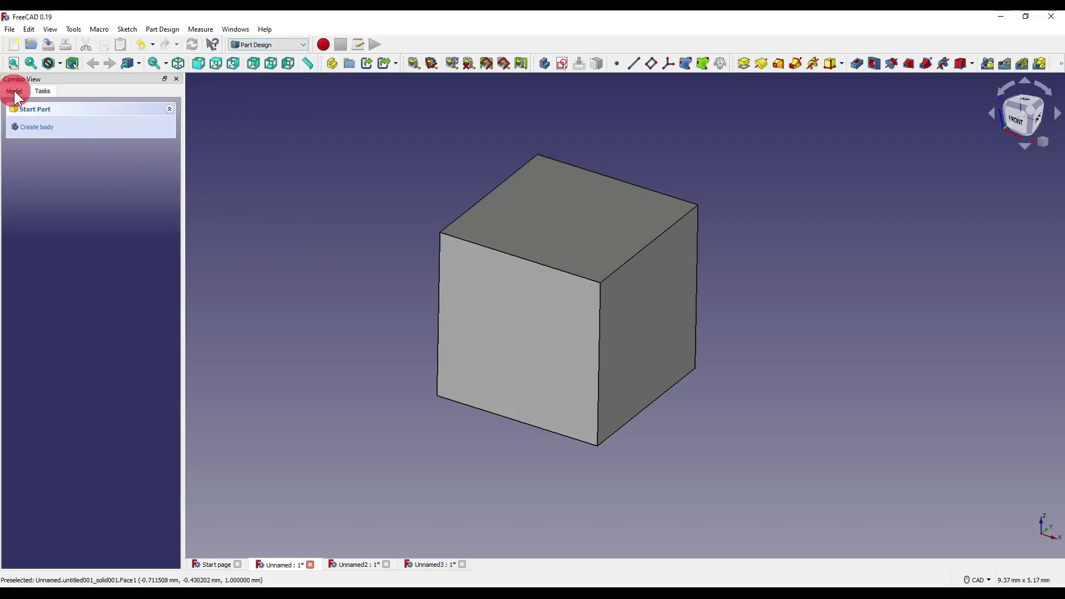
left_click(42, 169)
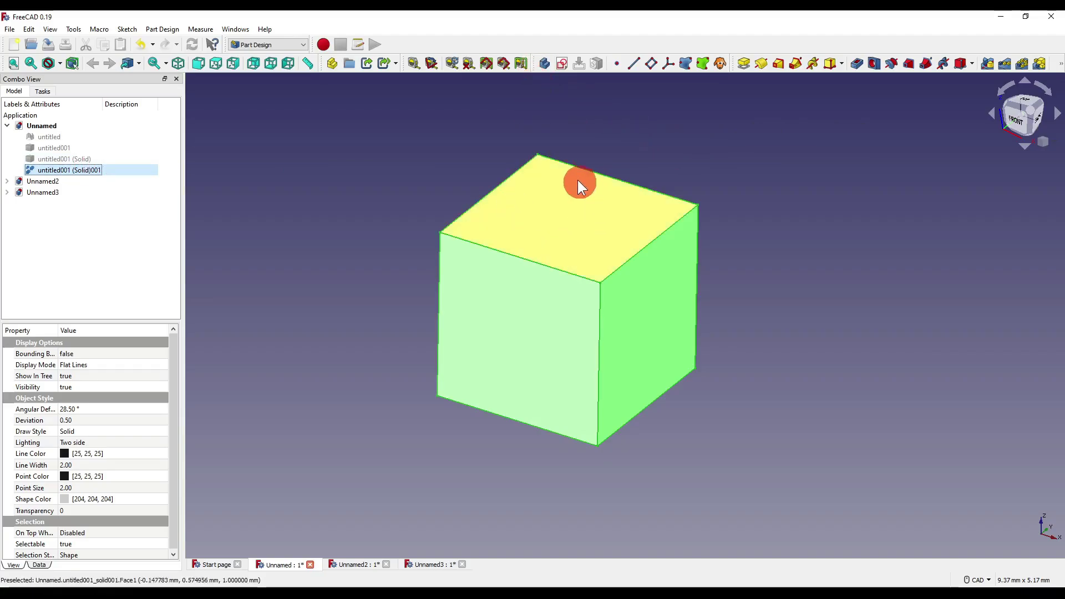
left_click(544, 64)
left_click(44, 205)
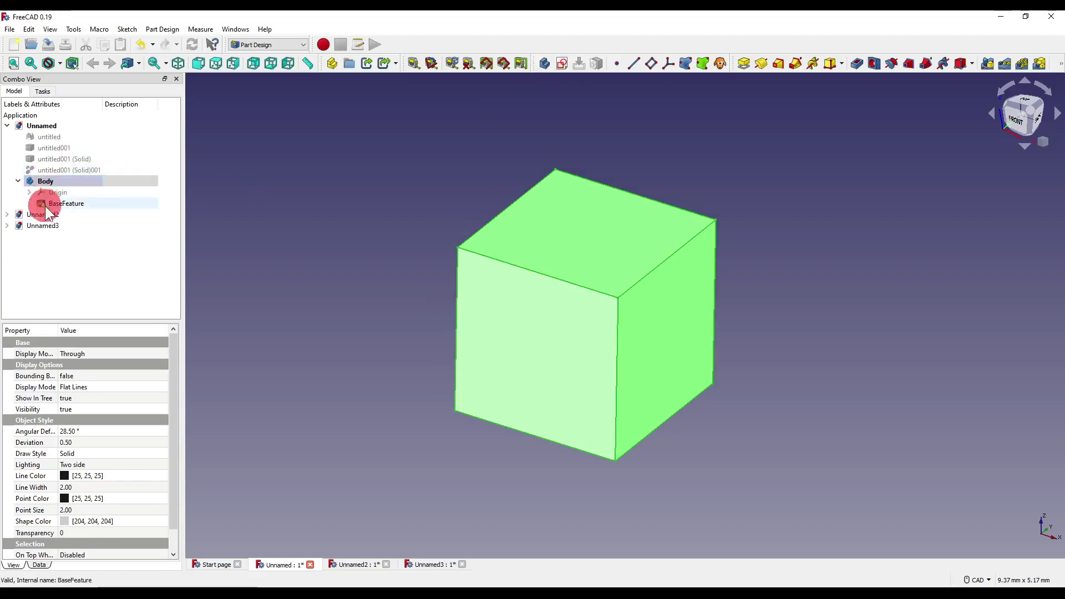
mouse_move(45, 206)
left_mouse_down()
mouse_move(59, 188)
mouse_move(67, 200)
mouse_move(54, 205)
left_mouse_up()
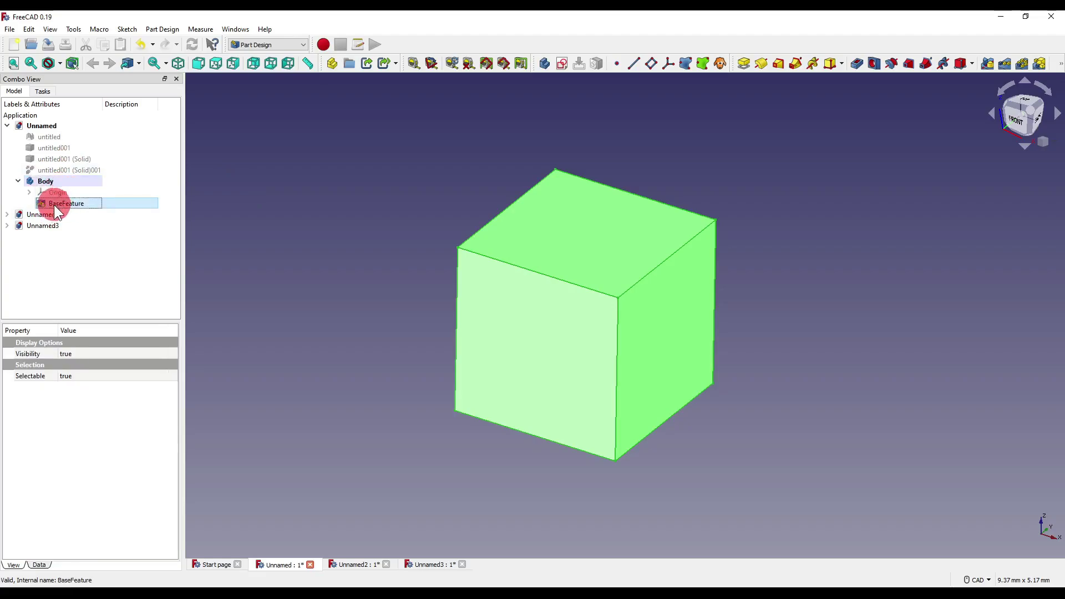
left_click(249, 332)
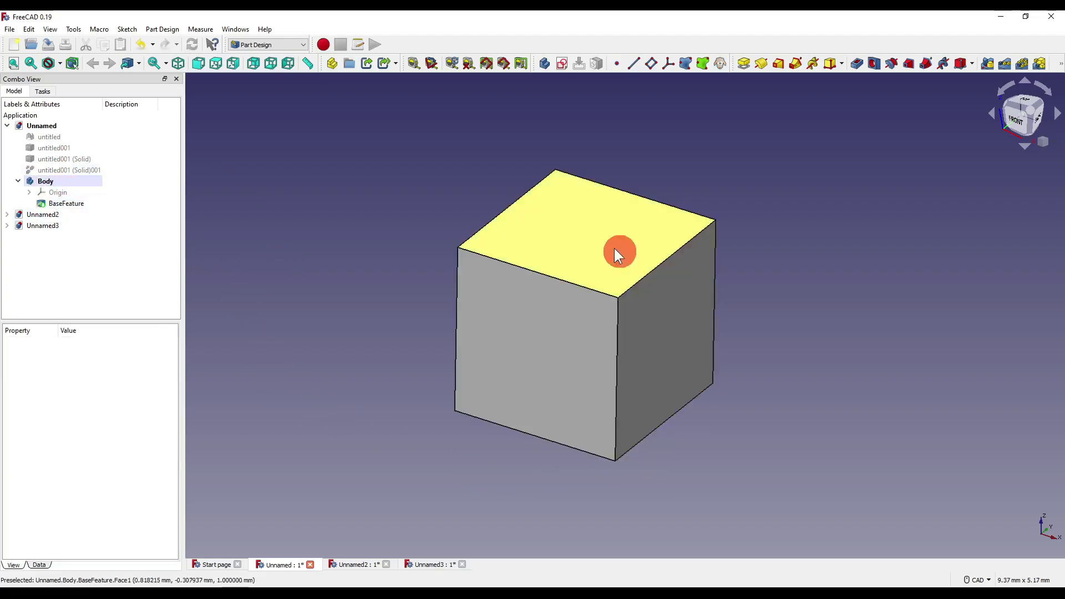
- Sketch a circle centred on the origin on the cube's top face and finish the sketch
left_click(586, 243)
left_click(562, 63)
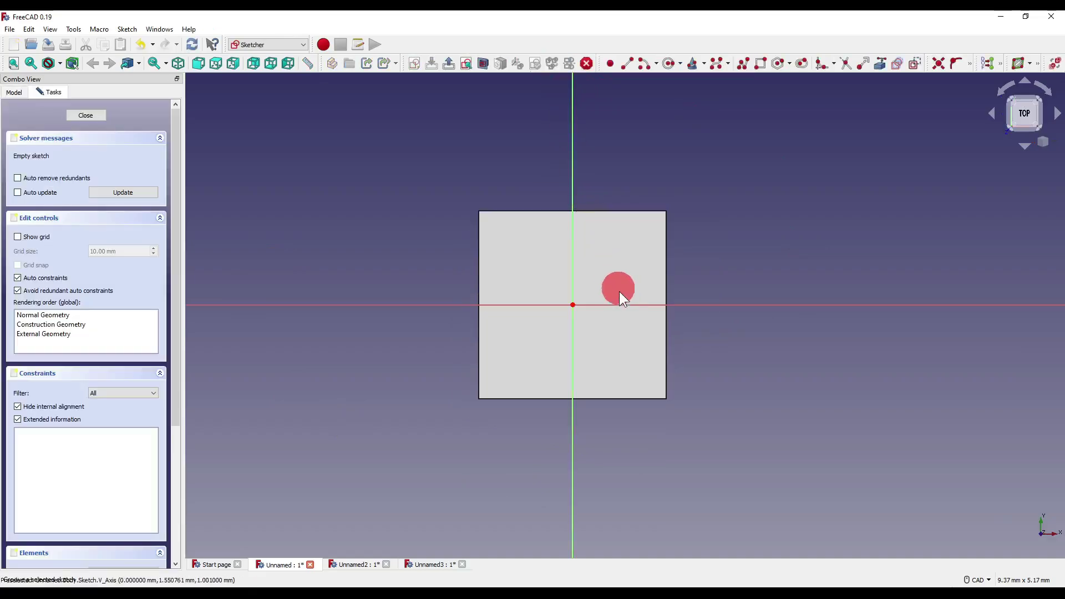
left_click(670, 64)
left_click(566, 250)
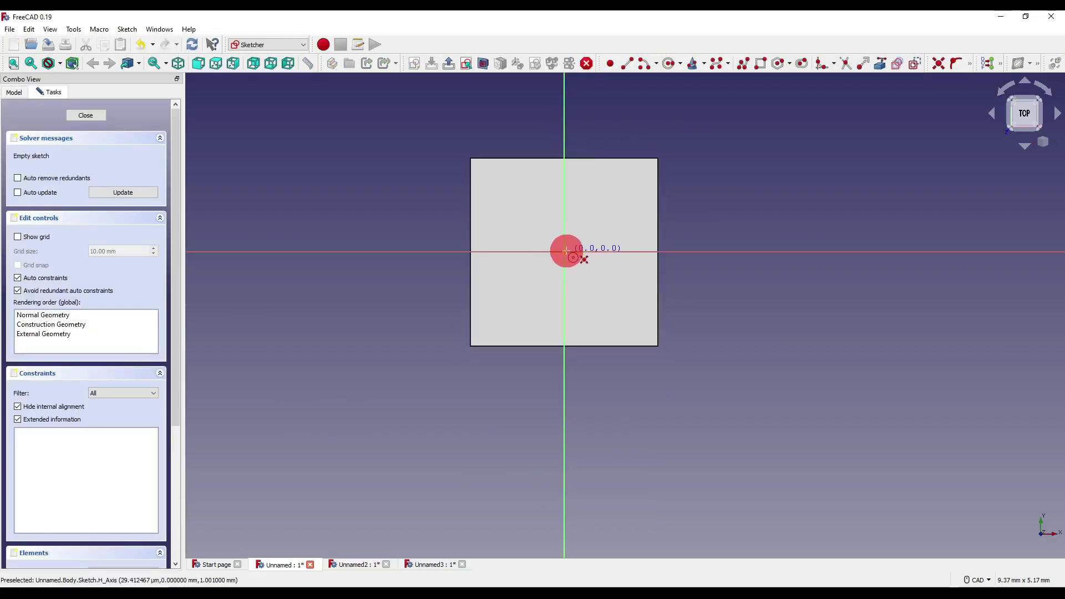
left_click(593, 279)
left_click(84, 116)
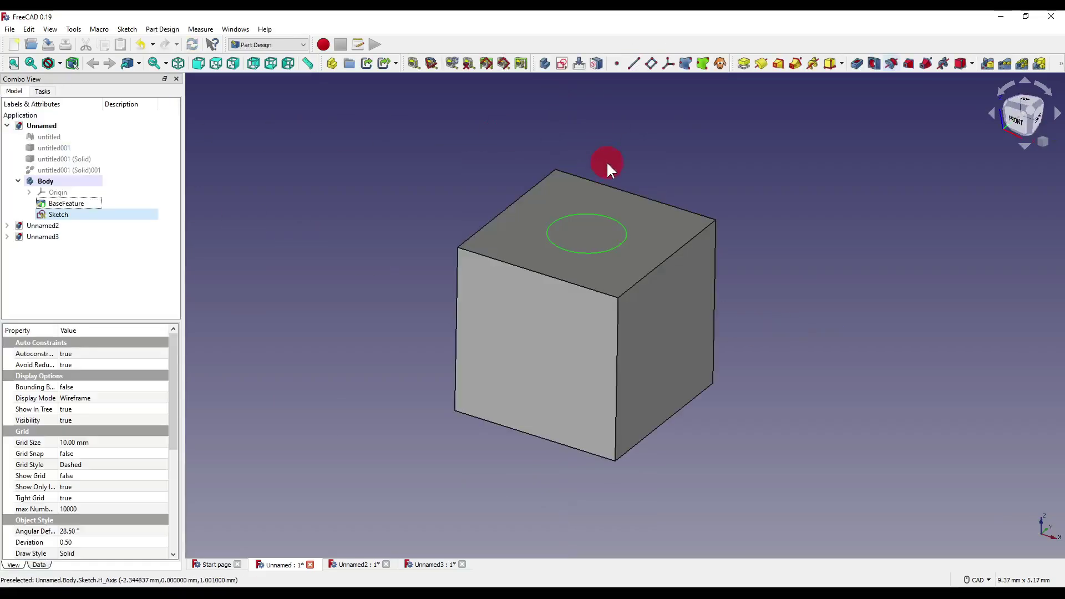
- Pocket the circle sketch into the cube with a Dimension length of 5 mm
left_click(859, 62)
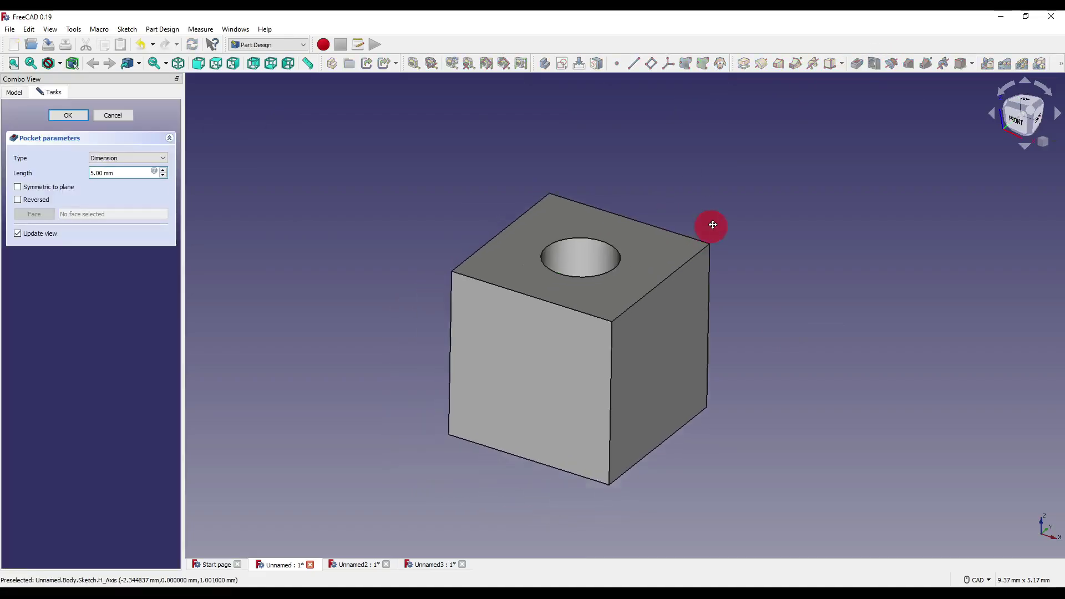
left_click(85, 115)
middle_click_drag(614, 332, 650, 456)
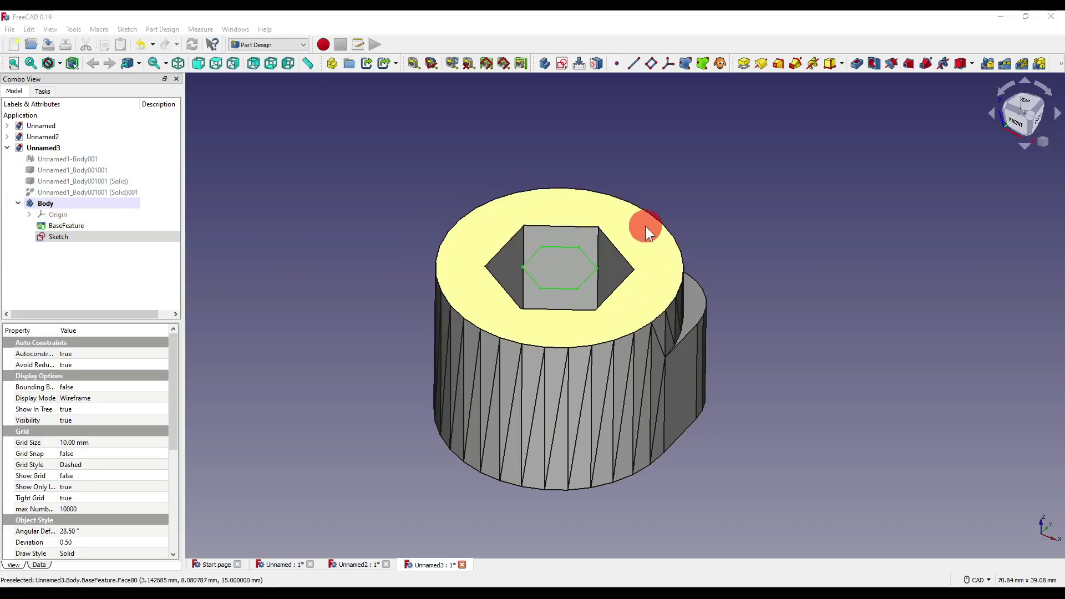
- Open the sketch on the knob's top face and link the six edges of the hexagonal hole as external geometry
double_click(39, 239)
scroll(638, 289, "up", 3)
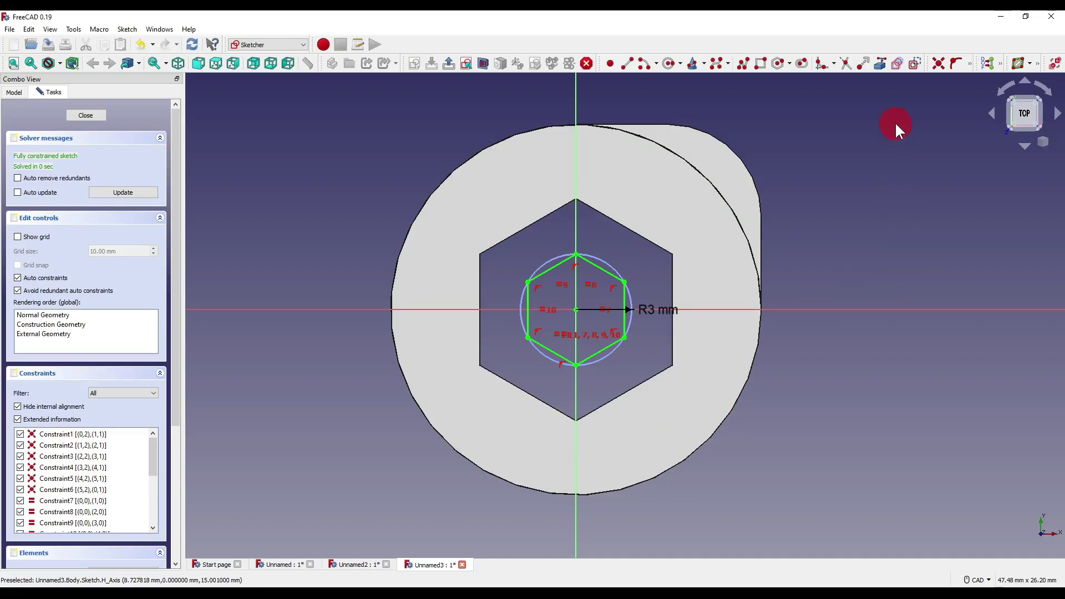
left_click(882, 64)
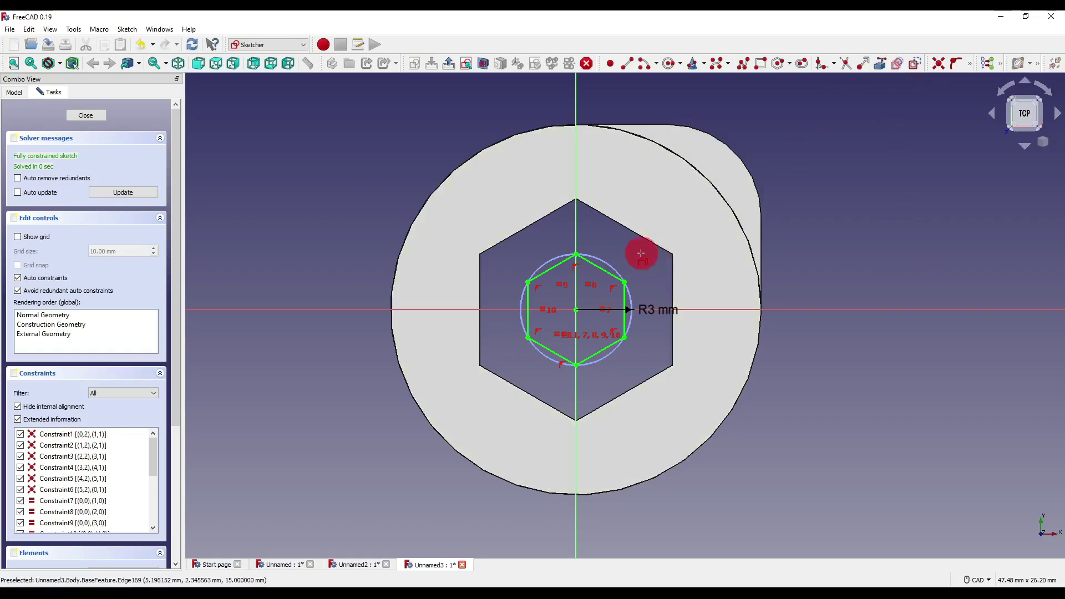
left_click(633, 228)
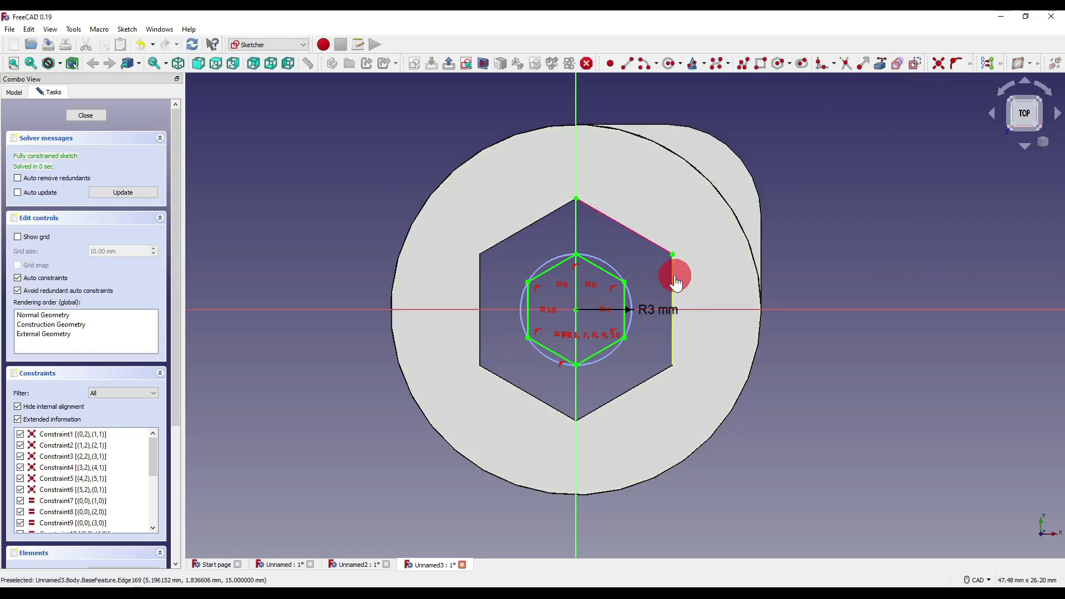
left_click(674, 277)
left_click(635, 385)
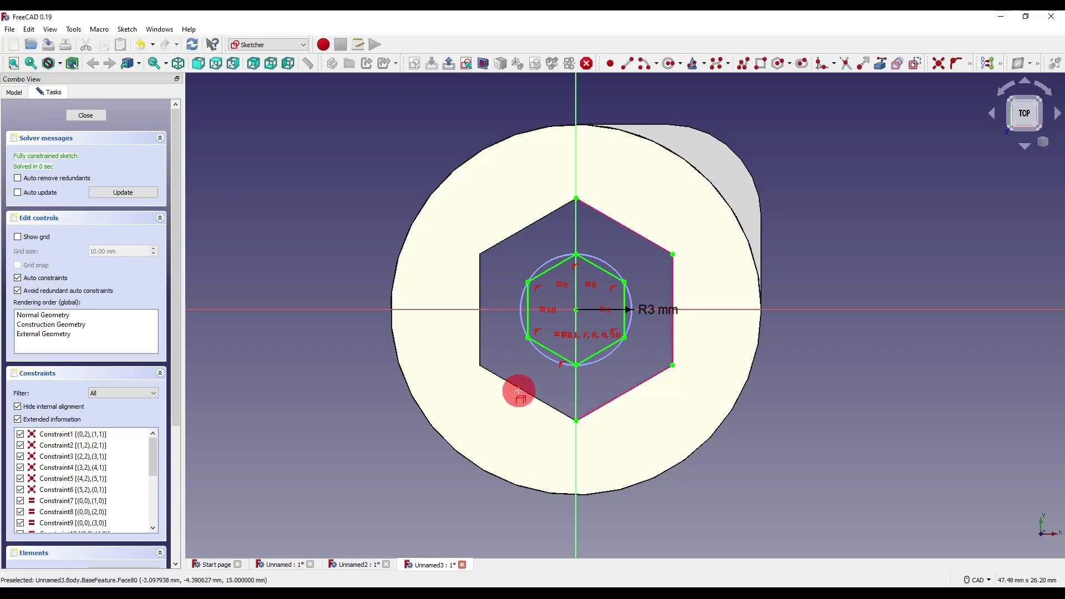
left_click(519, 391)
left_click(480, 344)
left_click(502, 242)
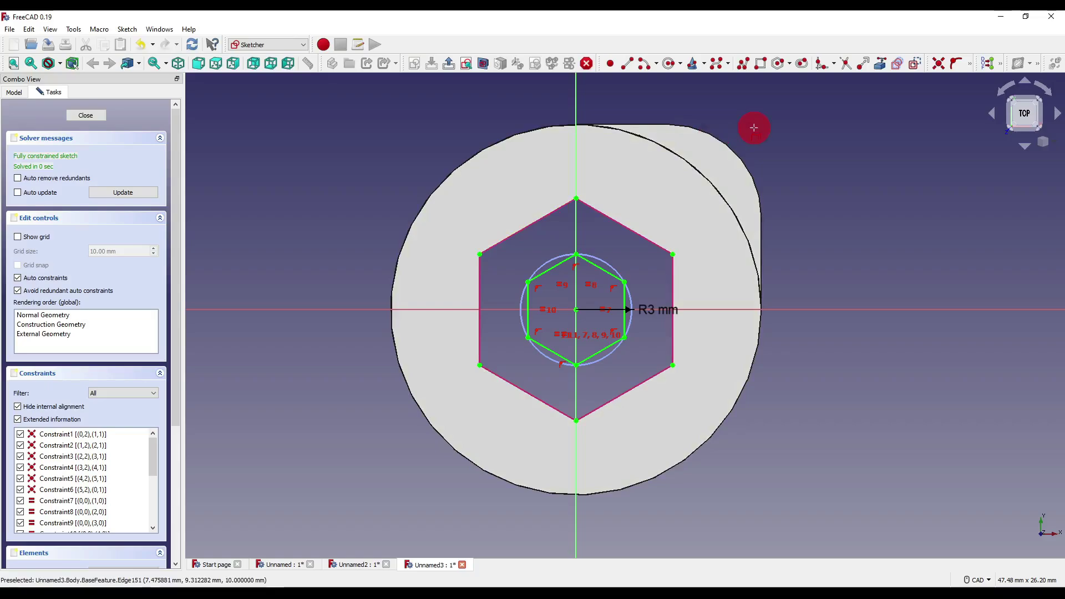
- Draw a hexagon from the origin to the hole's lower corner, matching the hole's outline, and finish the sketch
left_click(778, 63)
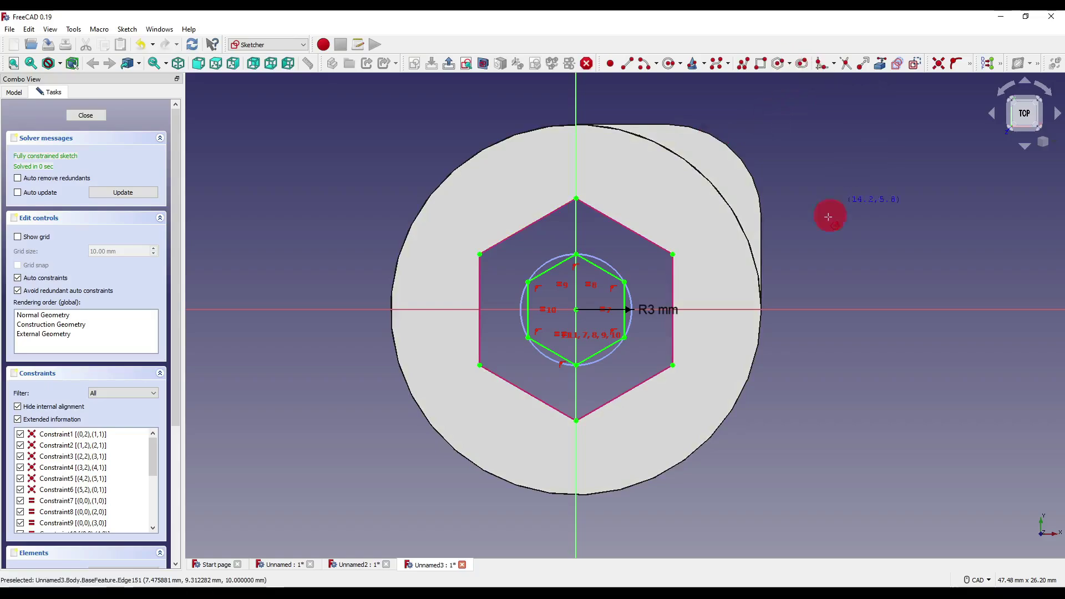
left_click(576, 310)
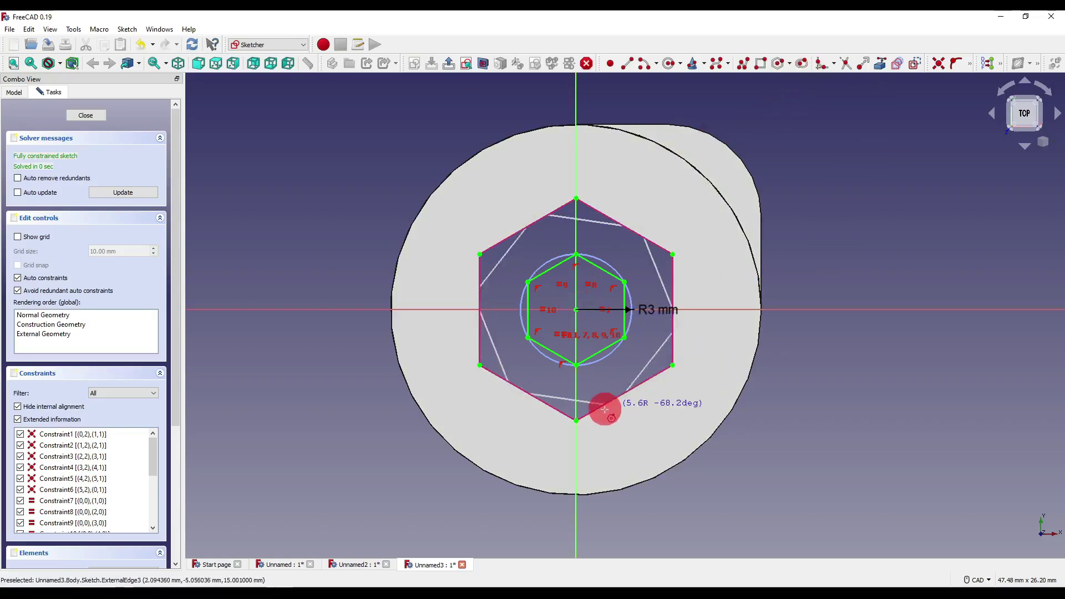
left_click(576, 421)
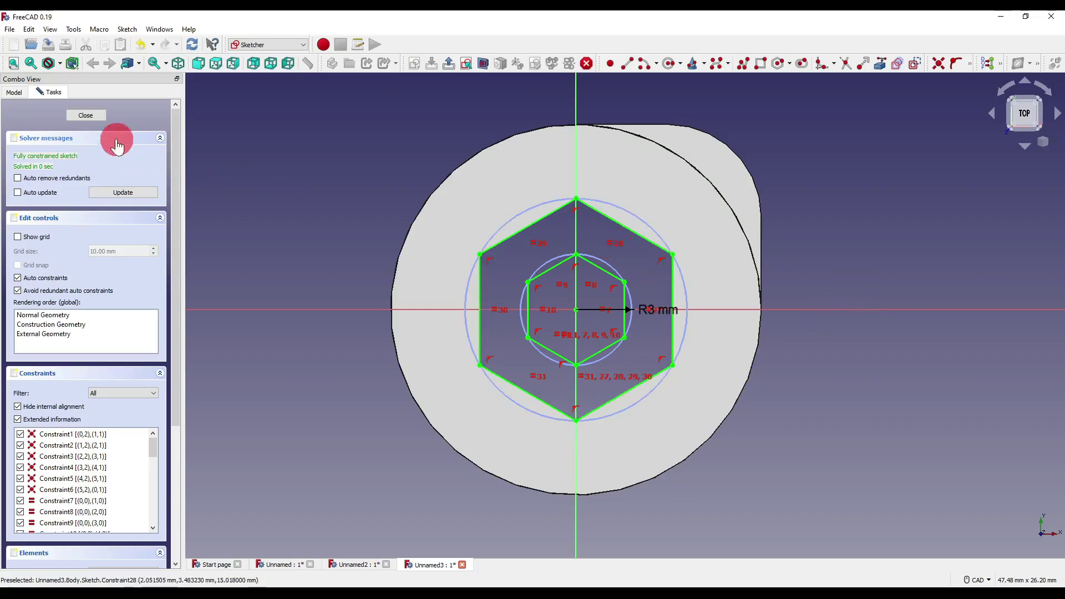
left_click(86, 115)
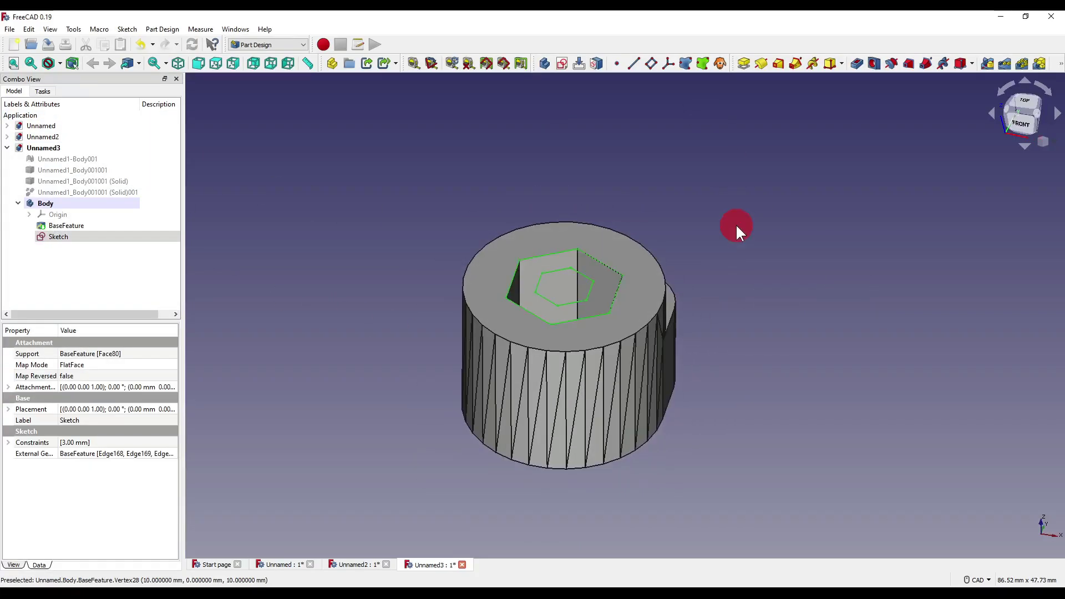
- Pad the two-hexagon sketch using the Up to face type, ending at the part's bottom face with zero offset
left_click(744, 62)
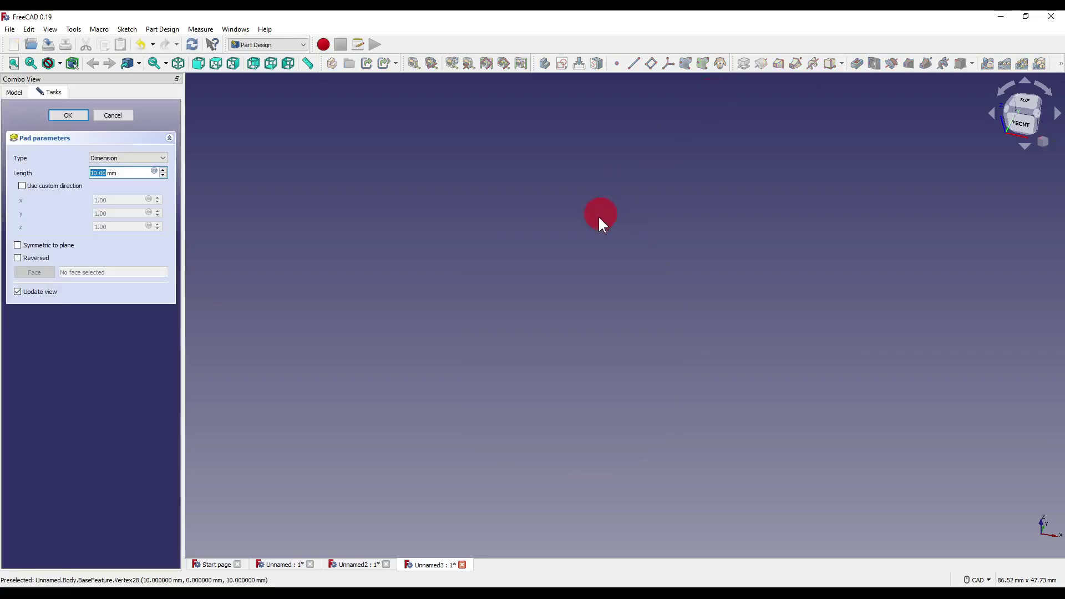
left_click(126, 157)
left_click(122, 188)
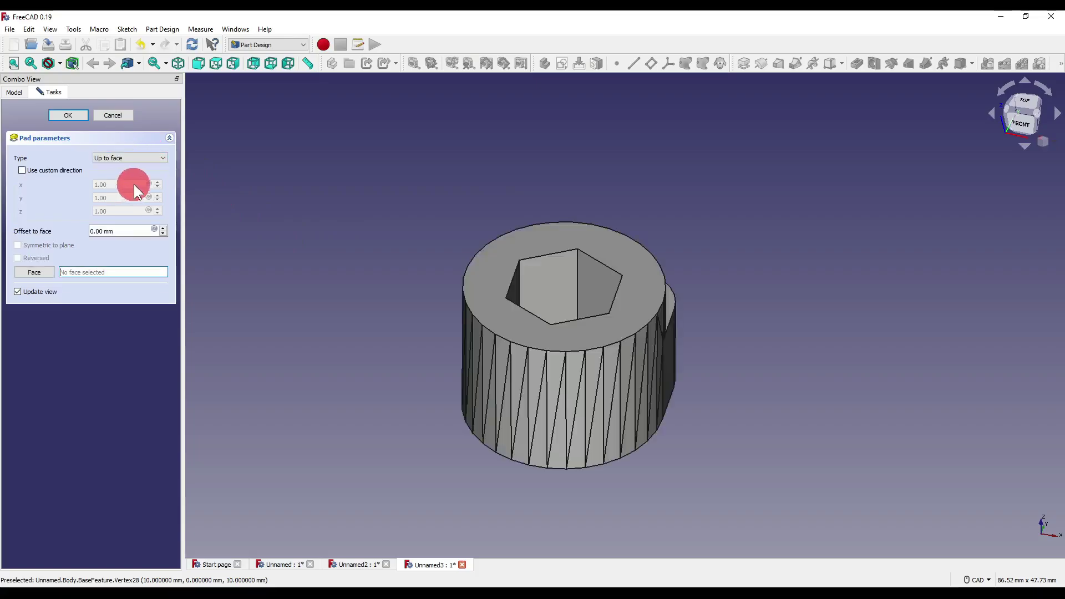
middle_click_drag(625, 508, 626, 184)
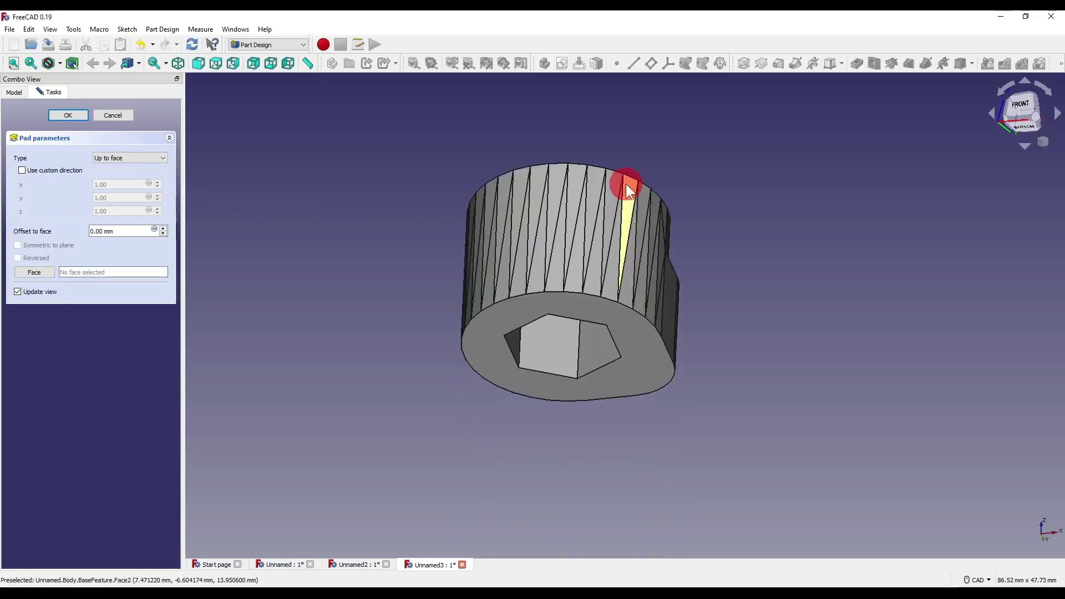
left_click(637, 349)
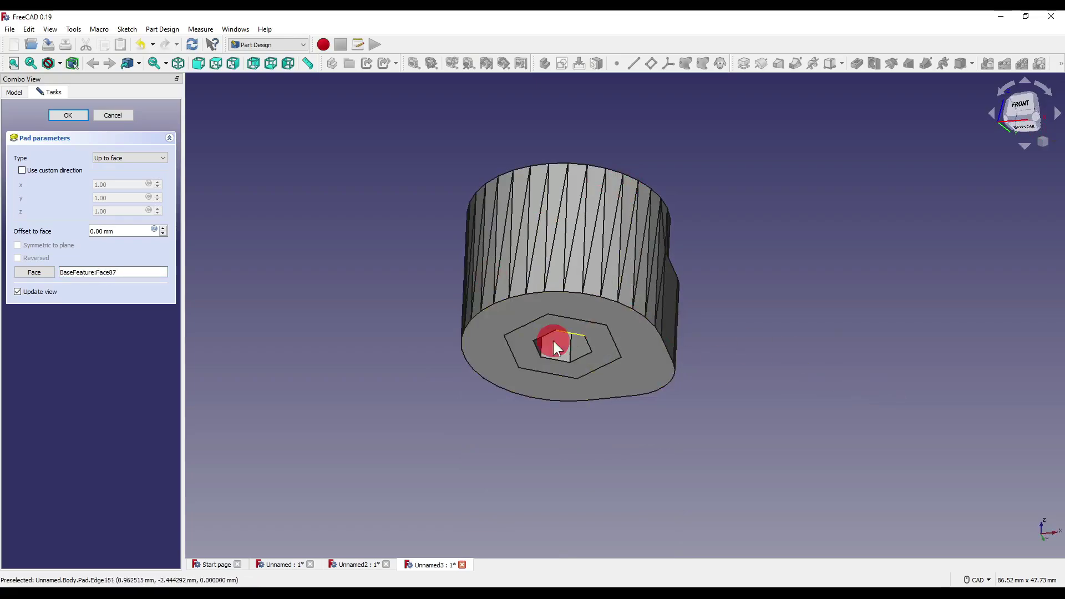
middle_click_drag(592, 281, 690, 302)
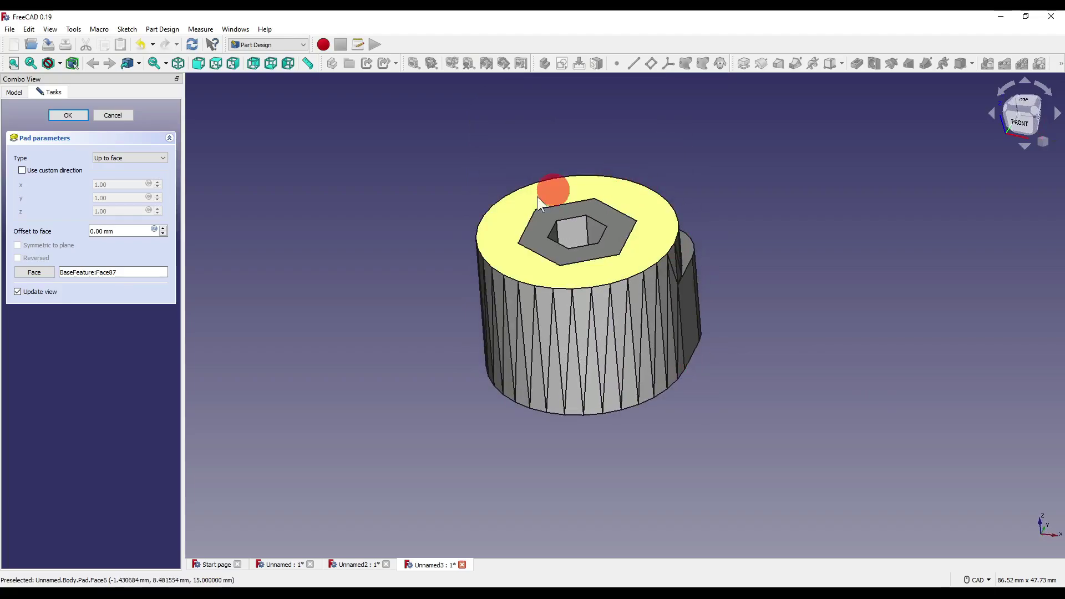
left_click(62, 118)
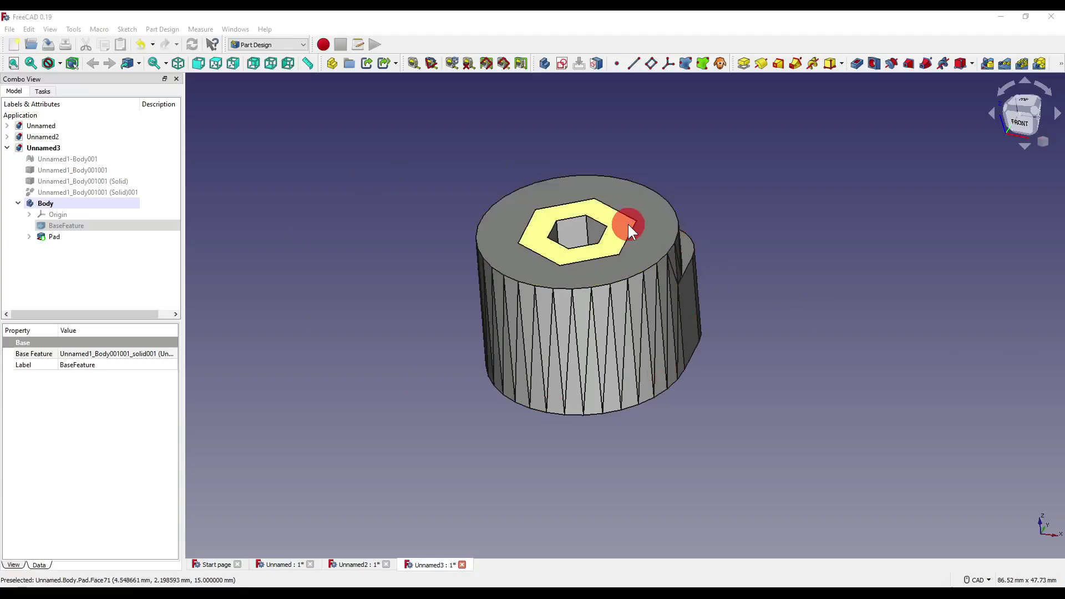
- Set the pad's Refine property to true to merge its coplanar faces with the base, and inspect the body
left_click(76, 237)
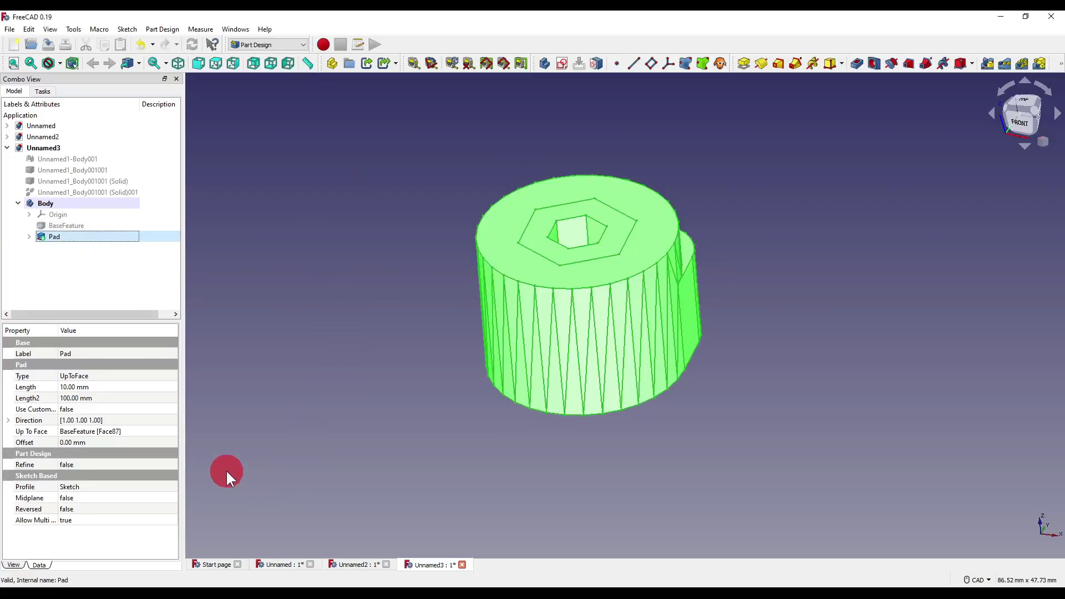
left_click(122, 464)
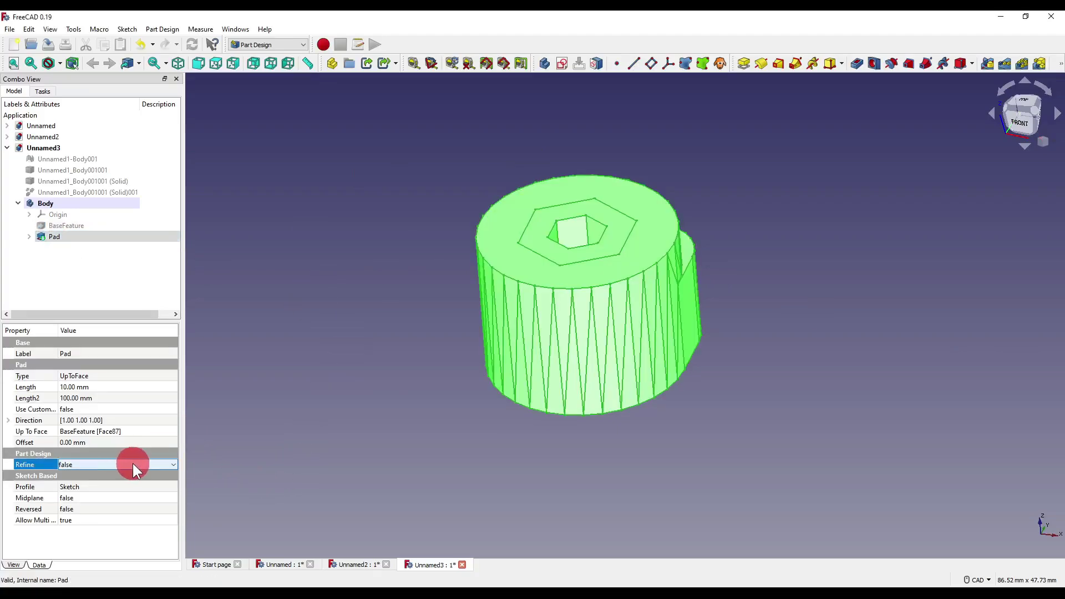
left_click(125, 465)
left_click(114, 483)
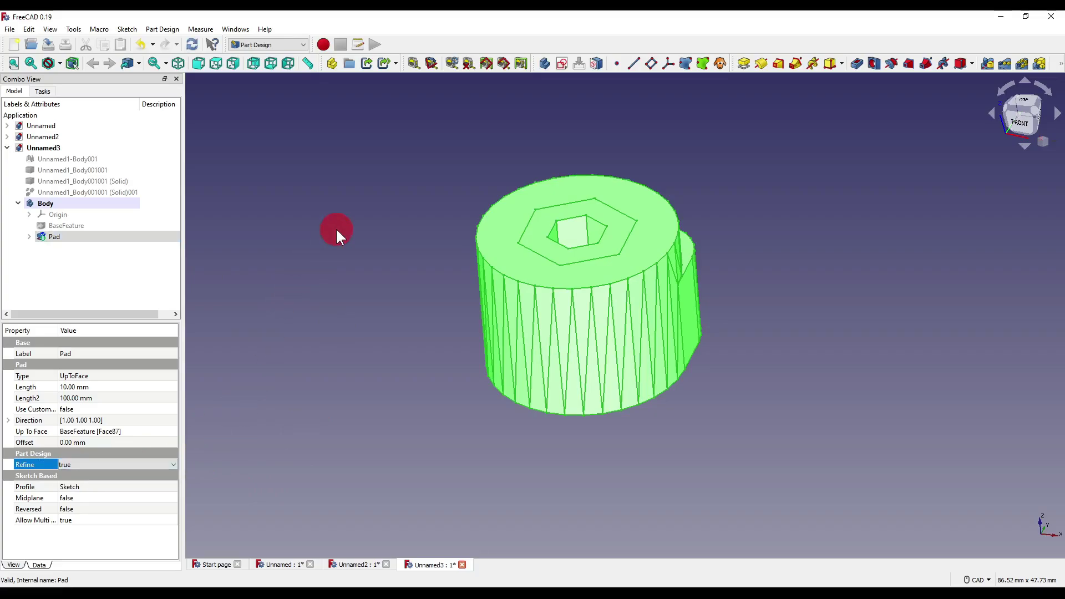
left_click(364, 387)
middle_click_drag(734, 283, 734, 344)
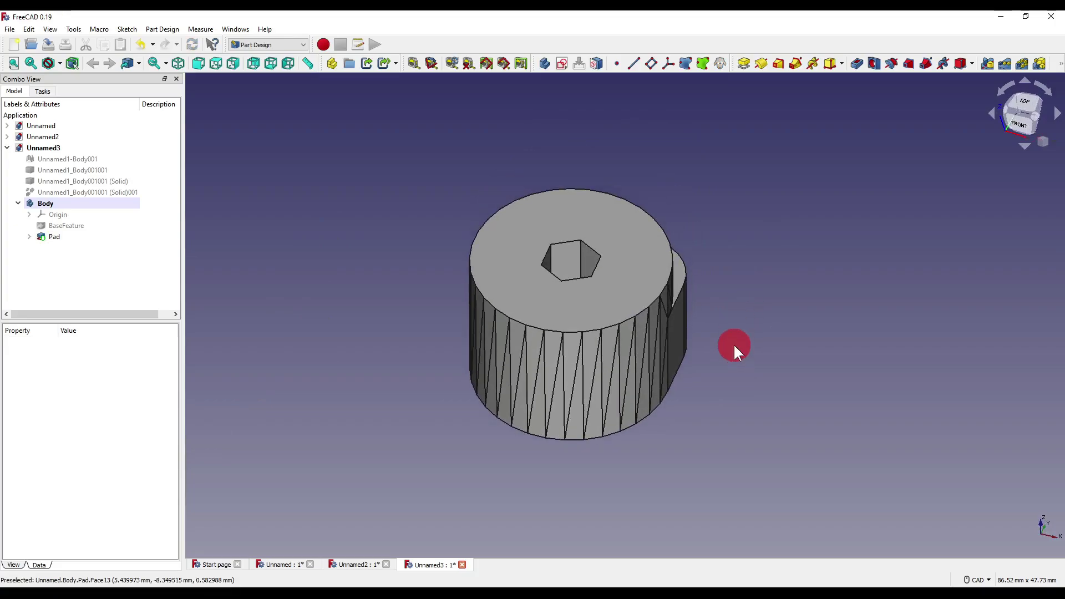
middle_click_drag(735, 299, 734, 311)
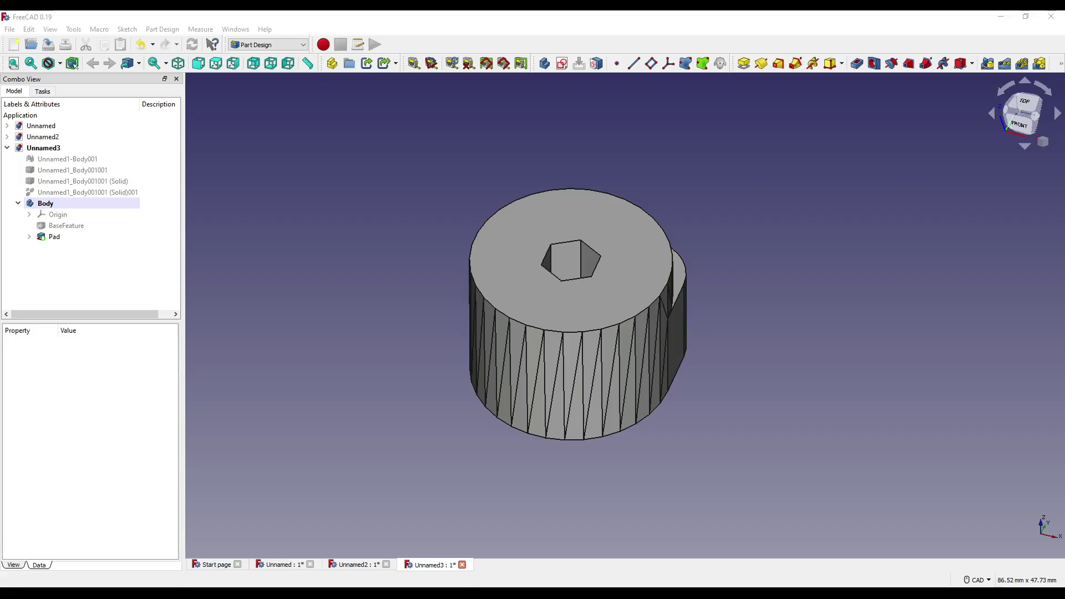
left_click(833, 256)
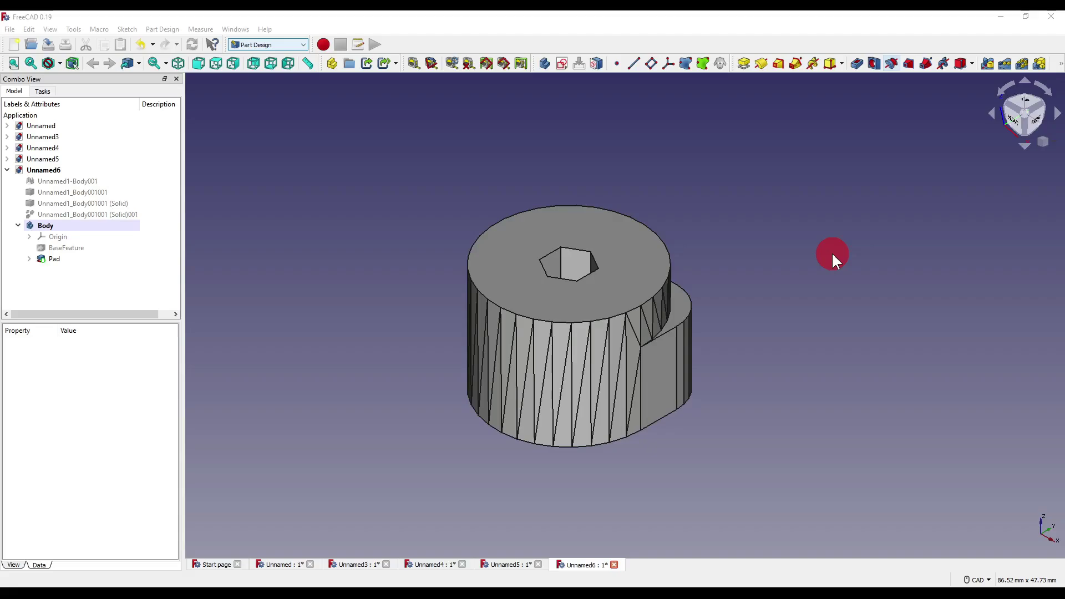
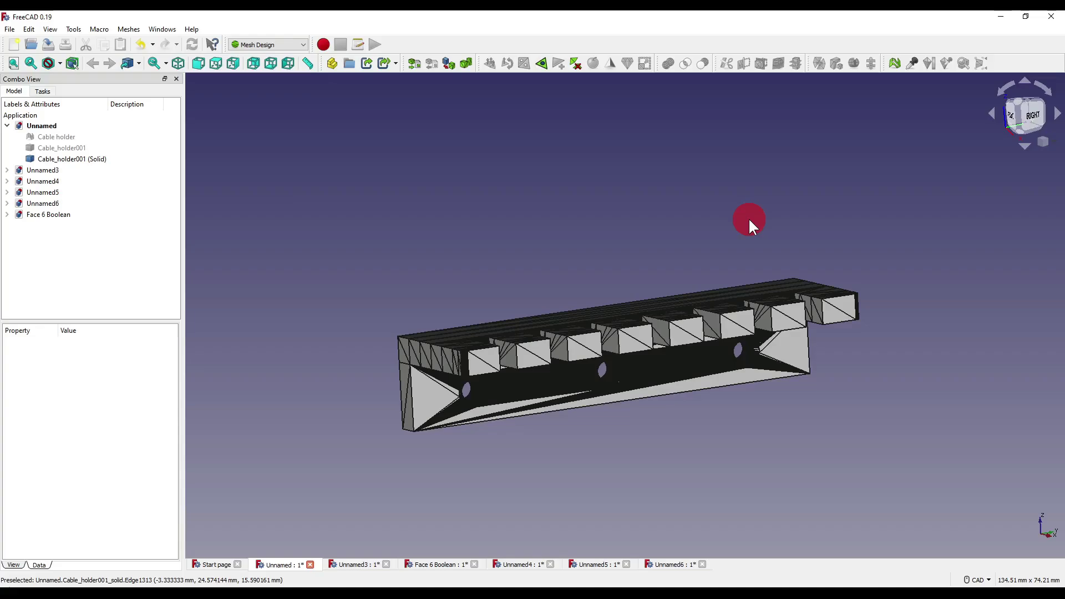
- Hide the Cable_holder001 (Solid) object and show the original Cable holder mesh instead
left_click(72, 159)
key("space")
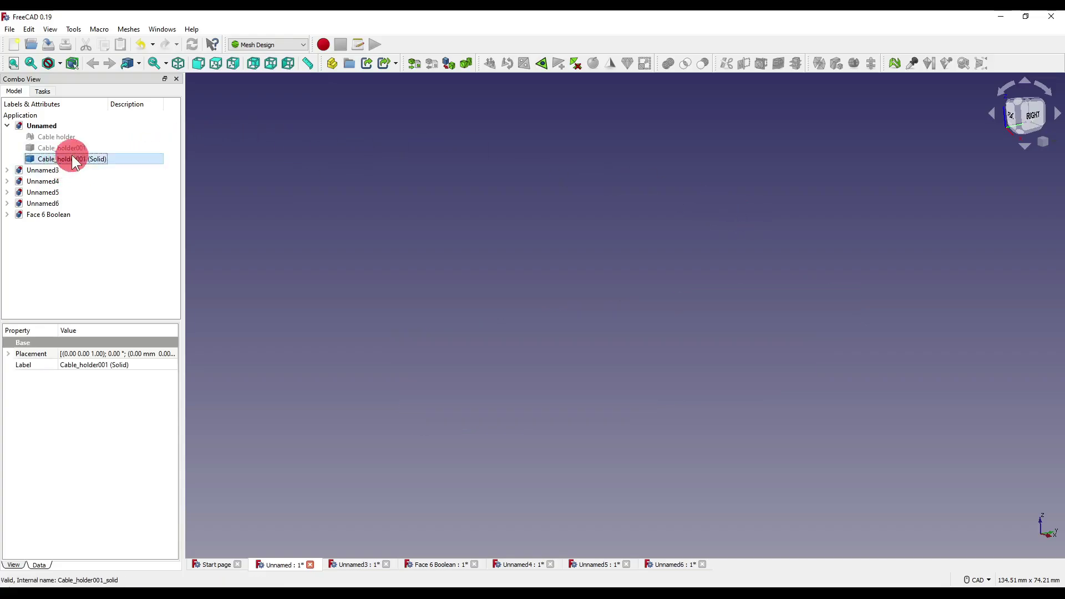
left_click(69, 137)
key("space")
left_click(698, 251)
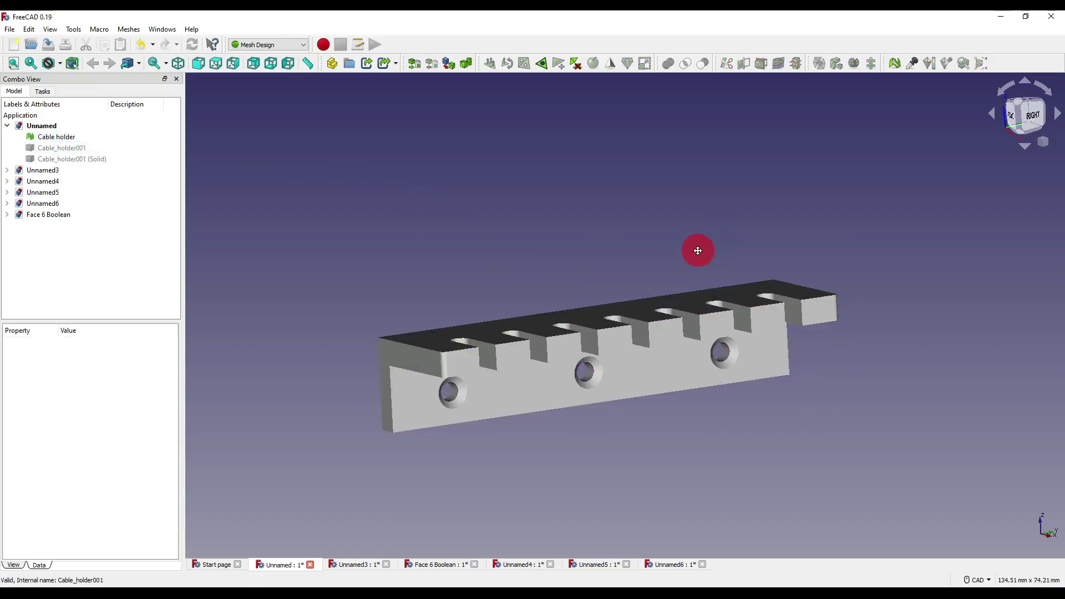
- Open the Evaluate and Repair Mesh tool for the Cable holder mesh and run all analysis tests together
left_click(82, 137)
left_click(133, 29)
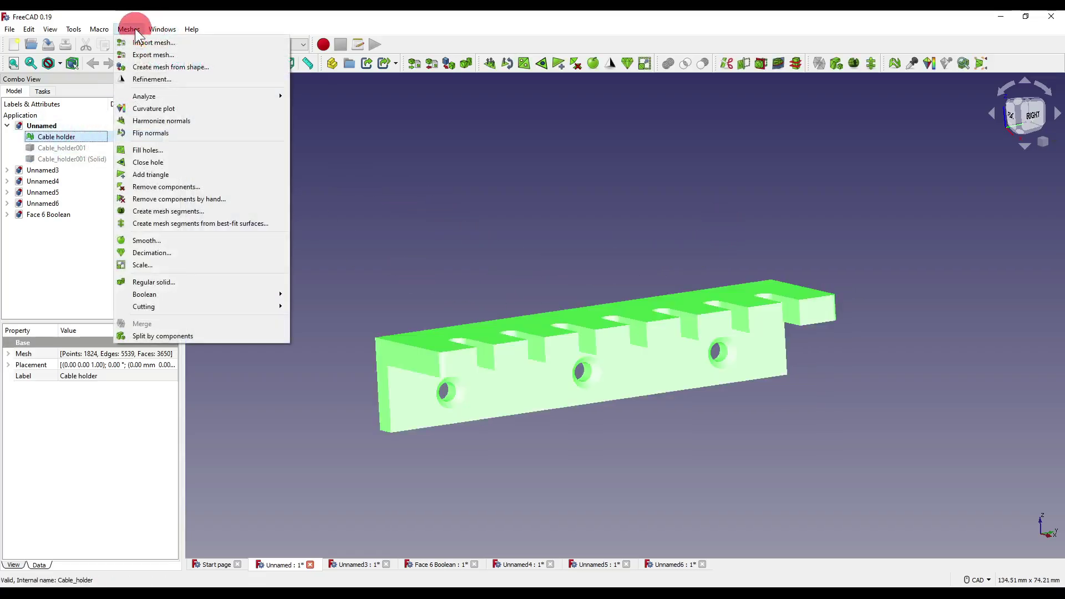
mouse_move(159, 97)
left_click(320, 94)
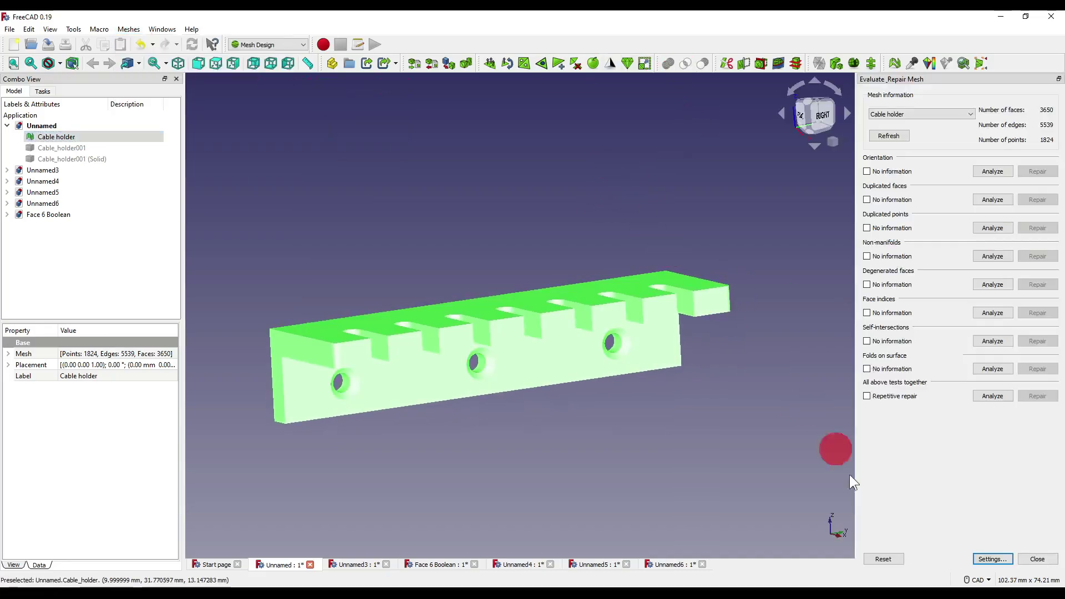
left_click(993, 404)
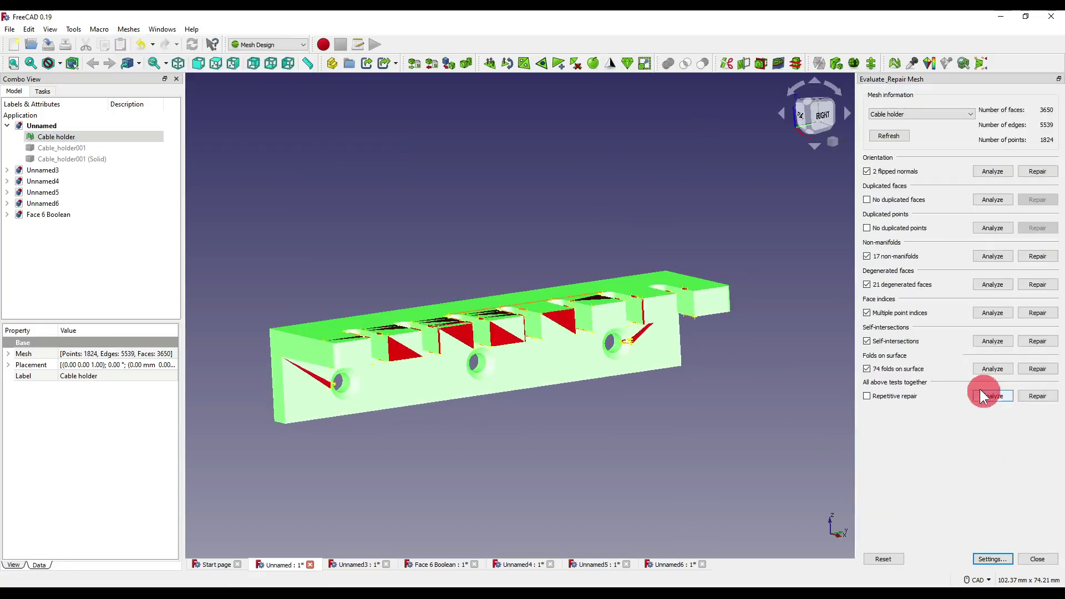
- Examine the highlighted defects on the Cable holder mesh, repair all test categories together, and inspect the repaired mesh
middle_click_drag(587, 399, 574, 325)
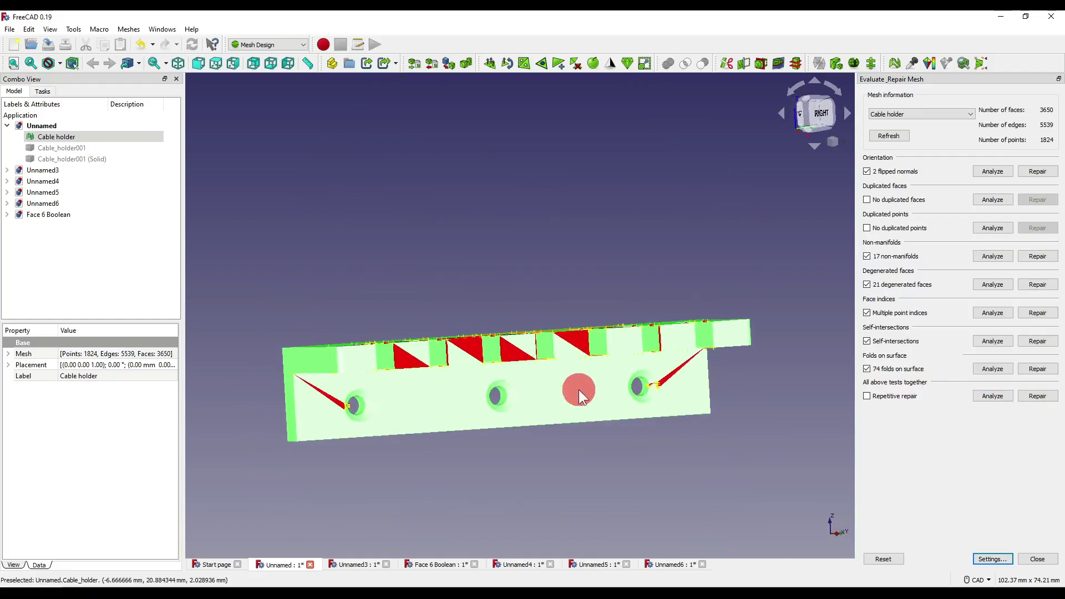
scroll(694, 391, "up", 6)
scroll(613, 371, "down", 7)
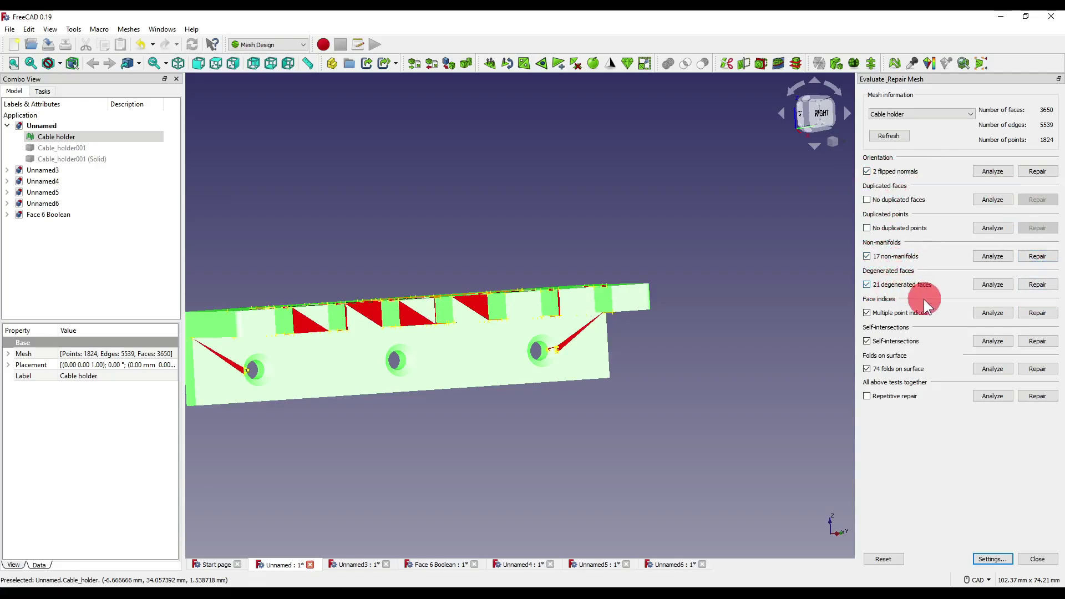
scroll(660, 435, "down", 2)
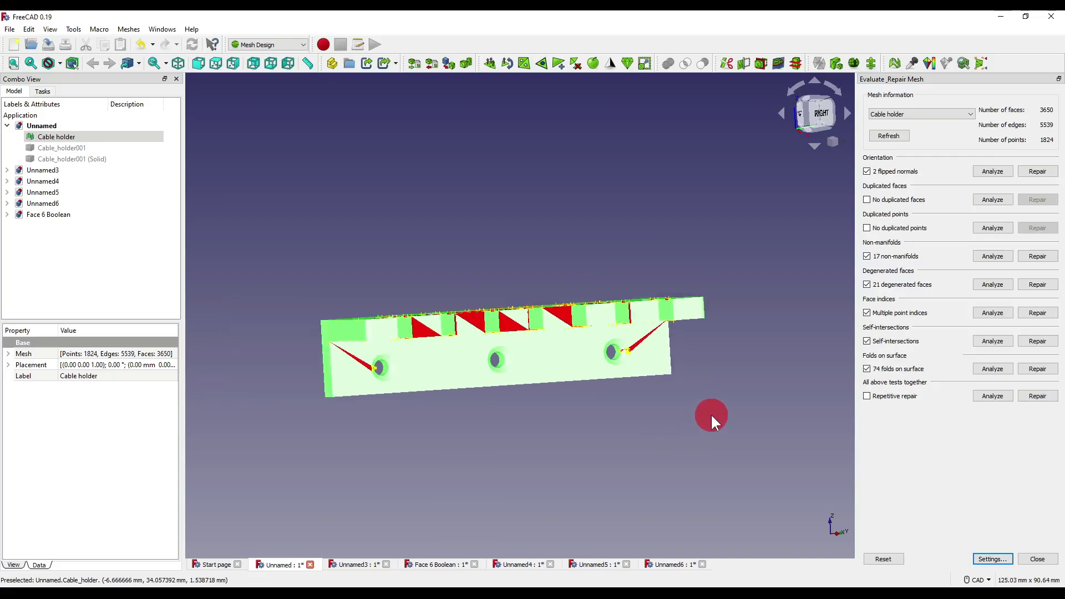
mouse_move(552, 409)
middle_mouse_down()
mouse_move(573, 449)
mouse_move(563, 423)
middle_mouse_up()
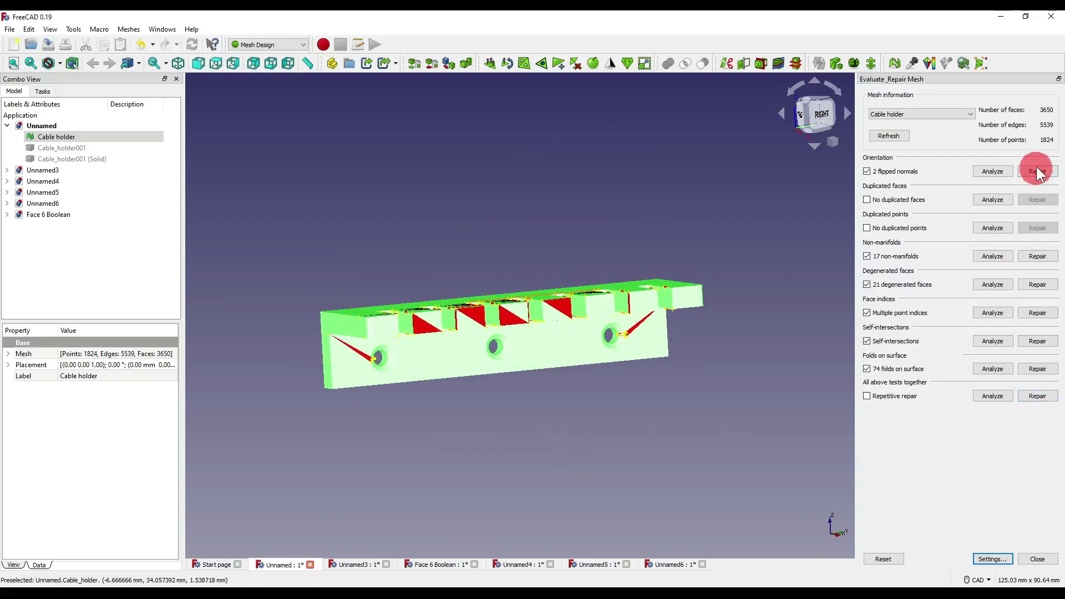
left_click(1038, 396)
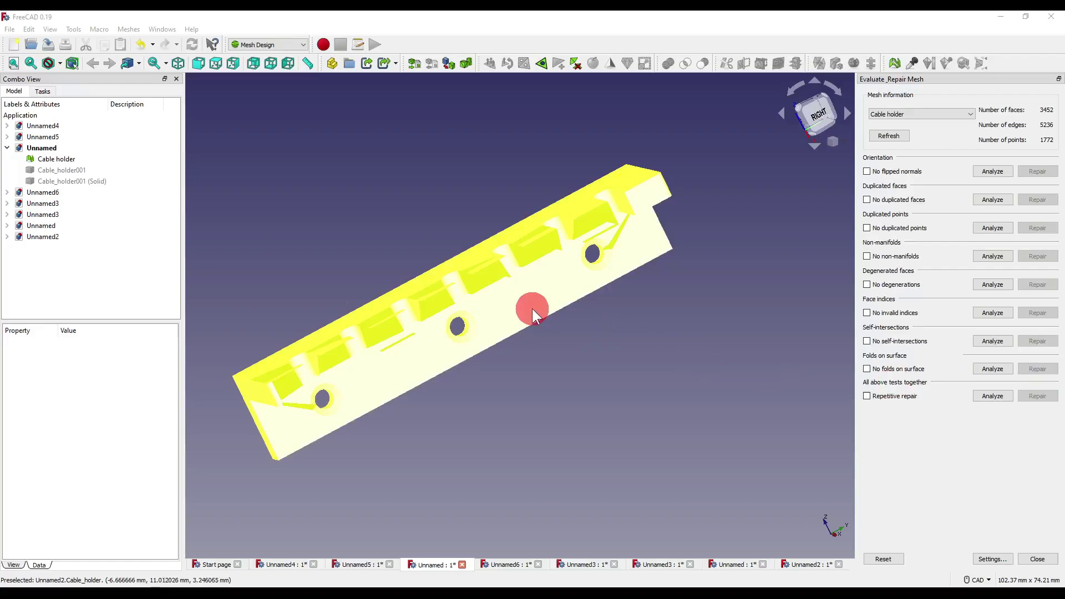
middle_click_drag(532, 314, 594, 471)
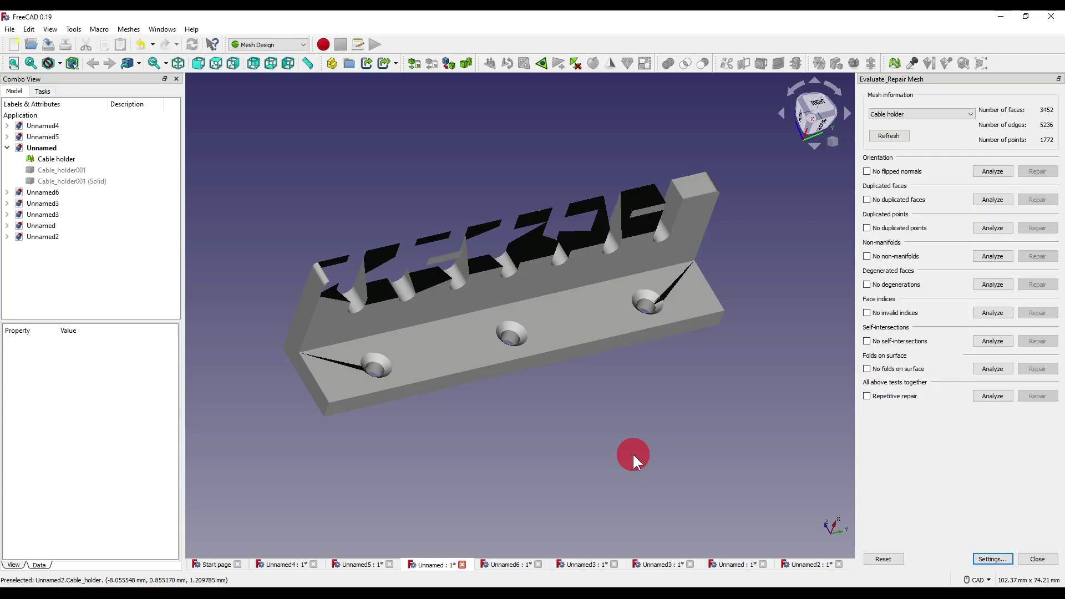
middle_click_drag(722, 400, 722, 322)
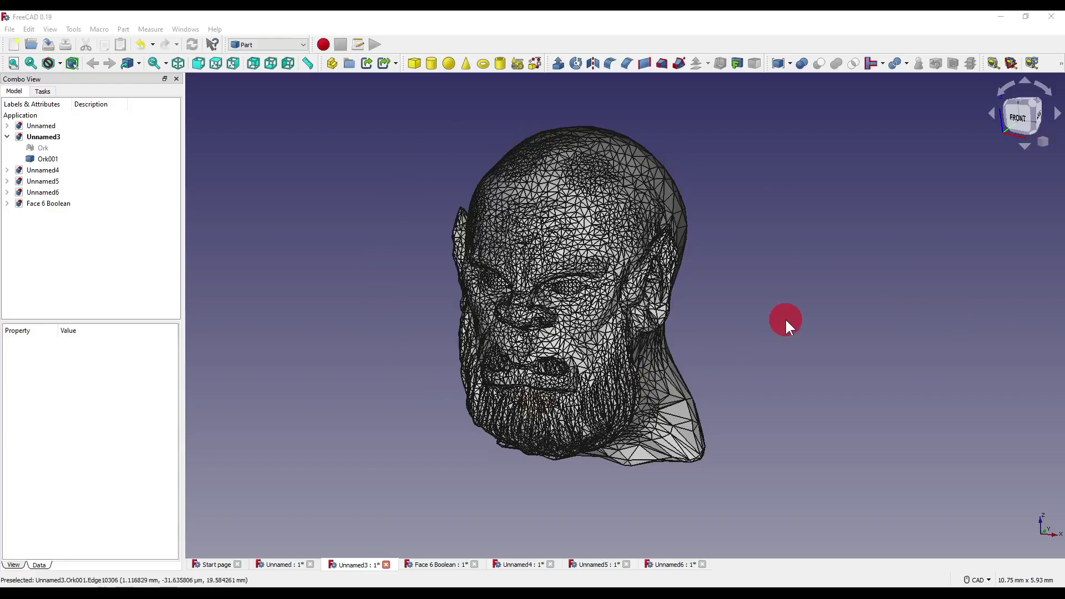
mouse_move(786, 321)
middle_mouse_down()
mouse_move(864, 315)
mouse_move(795, 317)
middle_mouse_up()
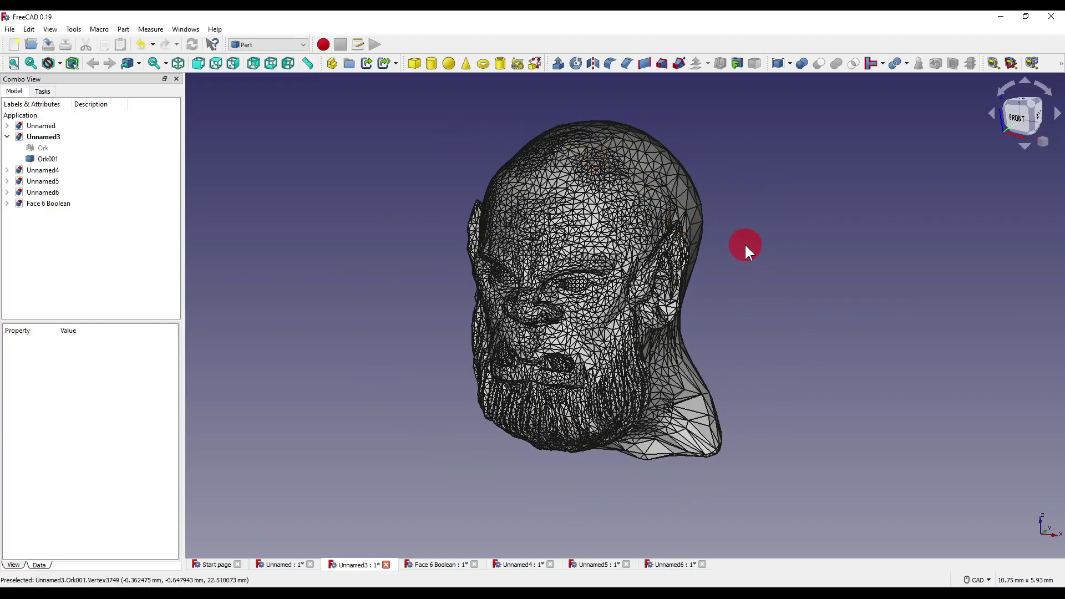
- Try to convert the Ork001 shape to a solid, and clear the selection
left_click(48, 159)
left_click(123, 29)
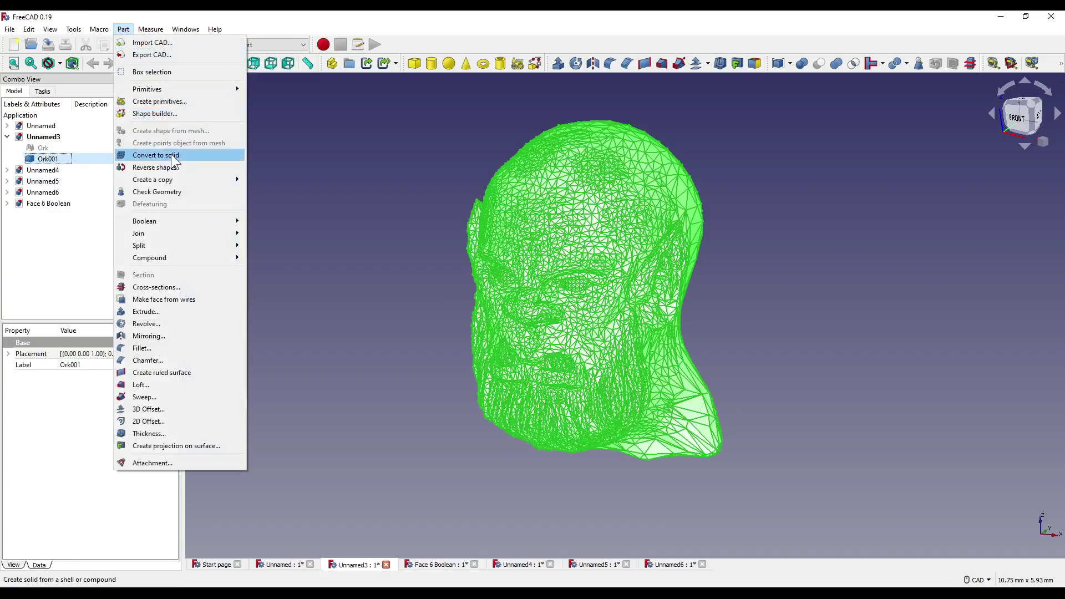
left_click(294, 265)
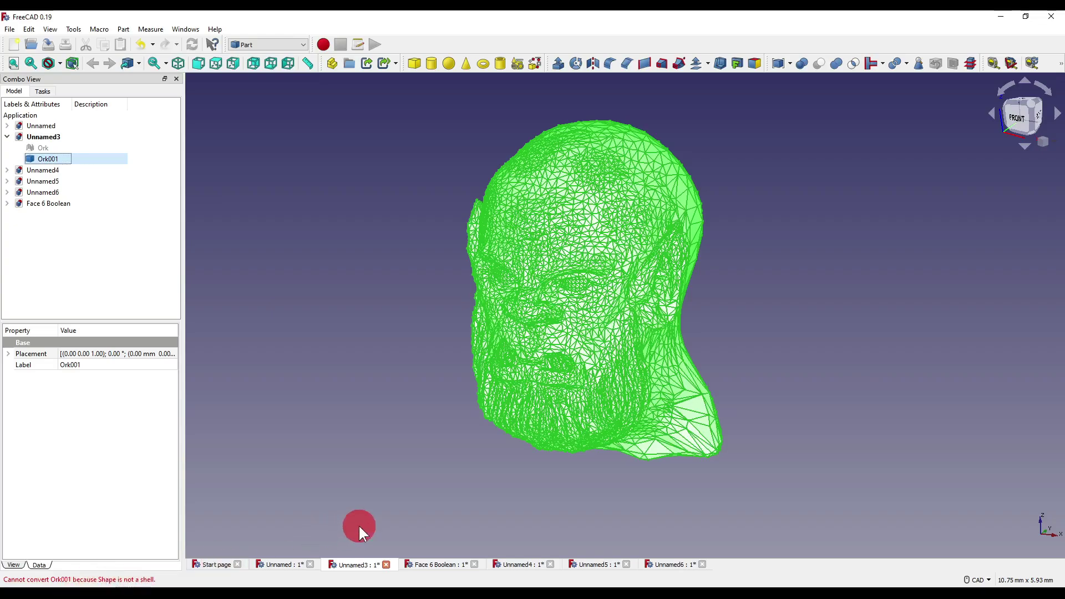
middle_click_drag(785, 348, 766, 335)
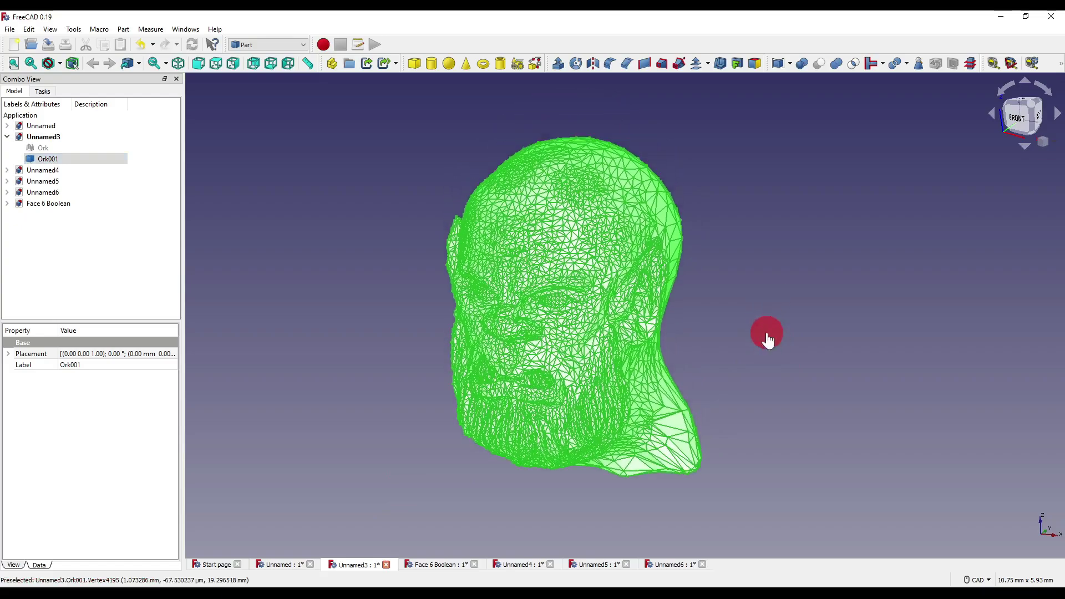
left_click(766, 335)
- Display the Ork001 head in wireframe and examine the geometry inside it around the eyes and tusks
left_click(60, 64)
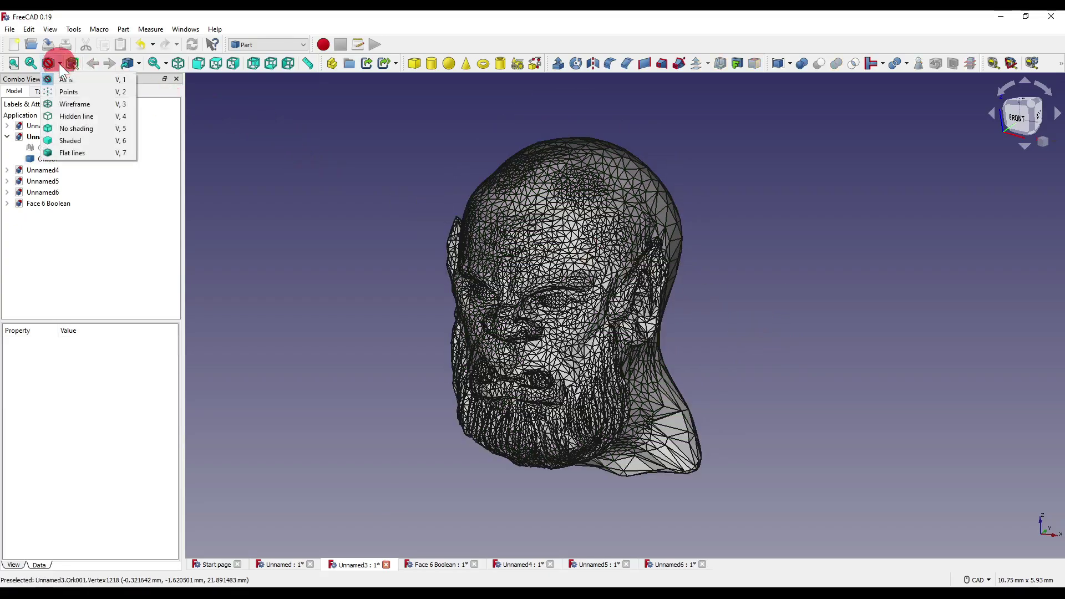
left_click(74, 104)
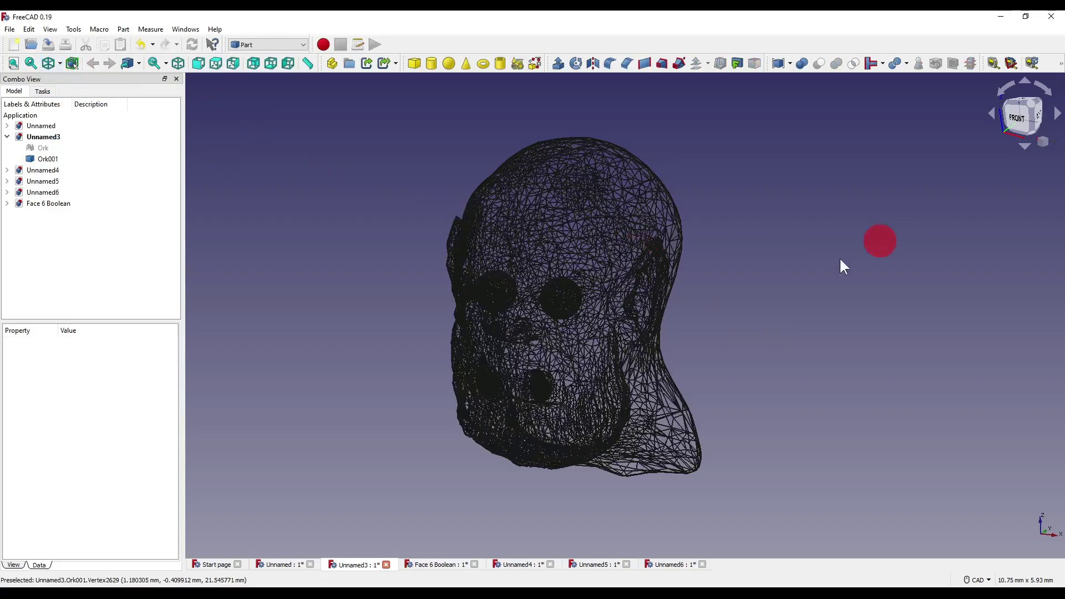
mouse_move(880, 238)
middle_mouse_down()
mouse_move(766, 300)
mouse_move(693, 304)
mouse_move(840, 278)
middle_mouse_up()
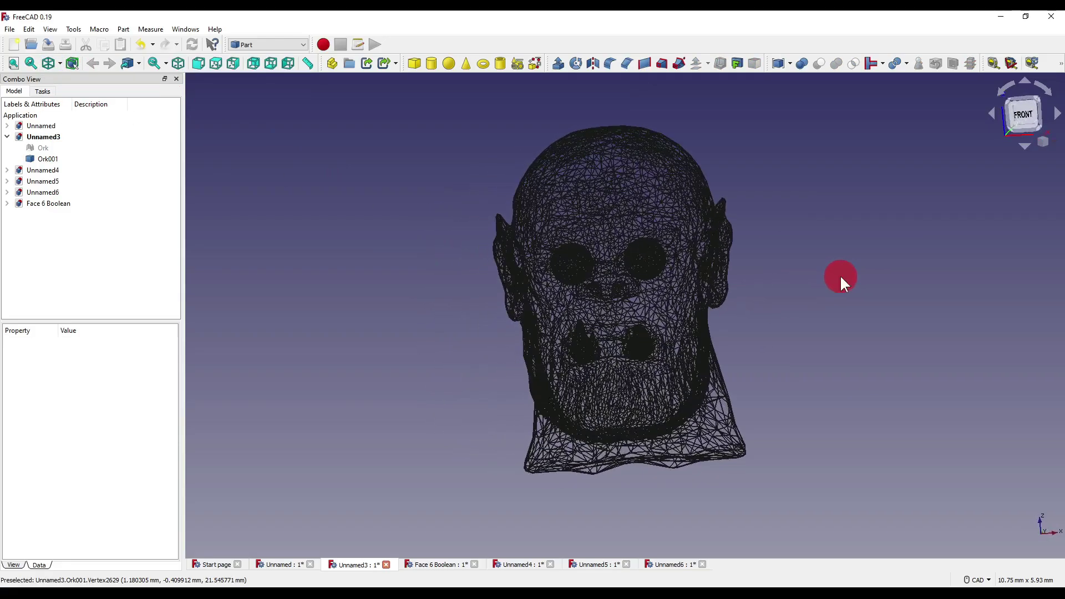
scroll(714, 195, "up", 2)
scroll(484, 364, "down", 3)
middle_click_drag(752, 401, 776, 370)
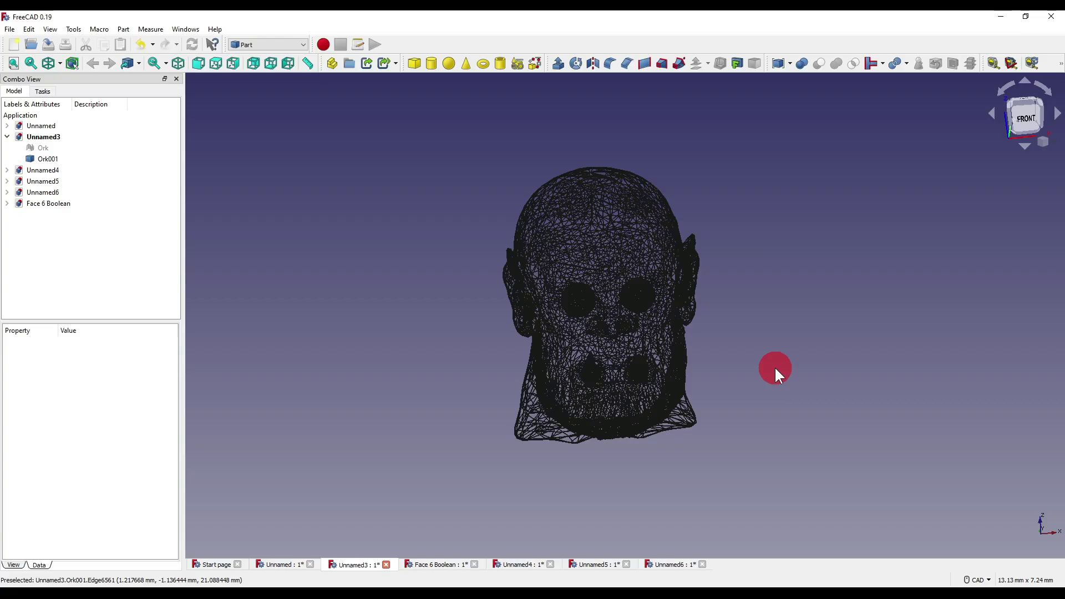
- Switch to Blender and check the orc head's eye and tusk parts by selecting them, then clear the selection
left_click(542, 575)
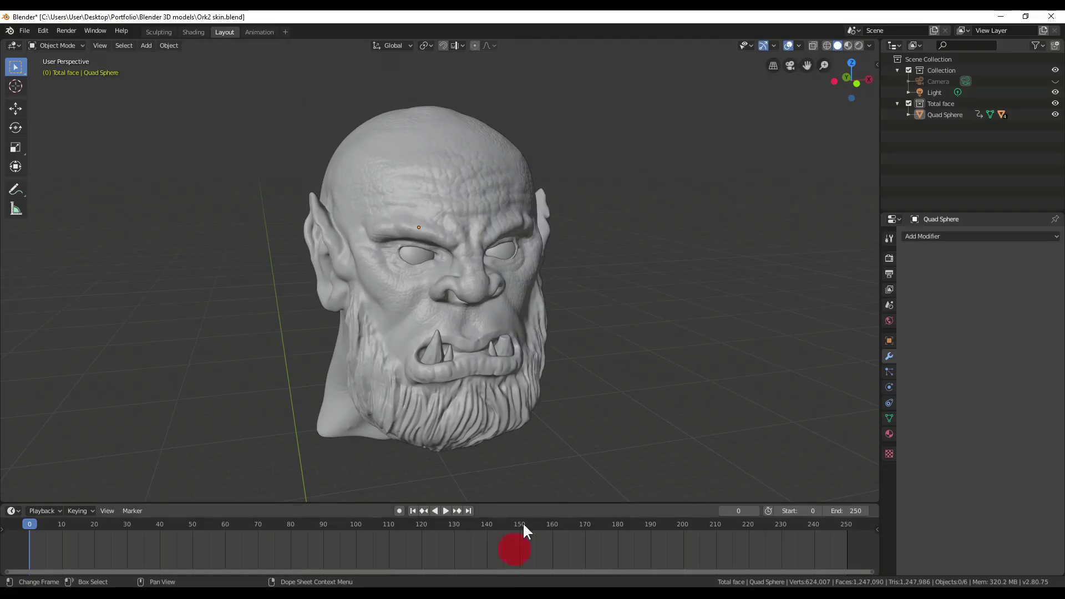
middle_click_drag(648, 348, 382, 256)
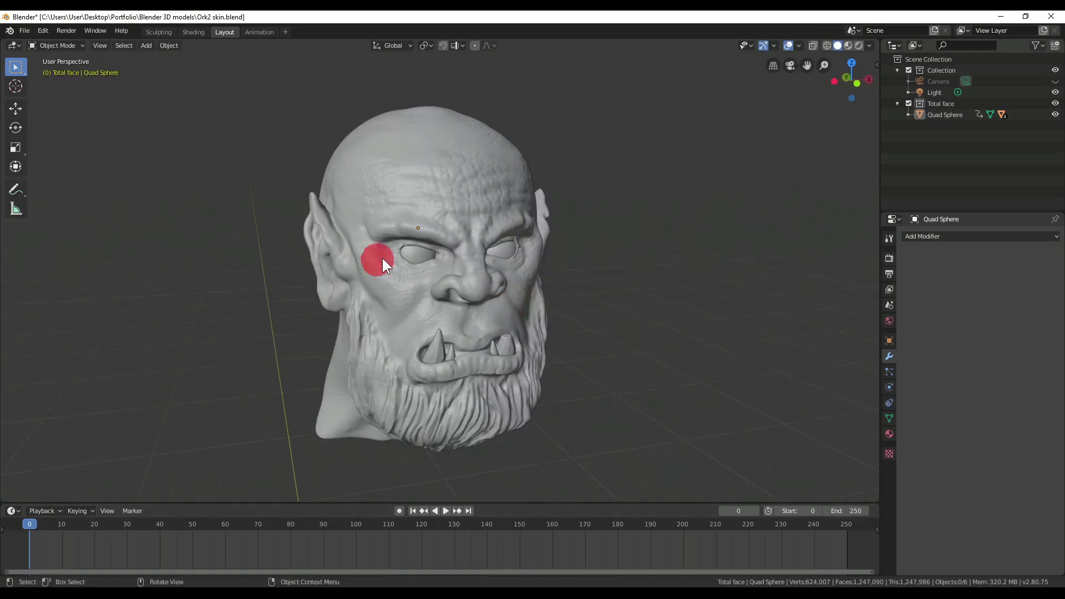
left_click(442, 262)
left_click(430, 348)
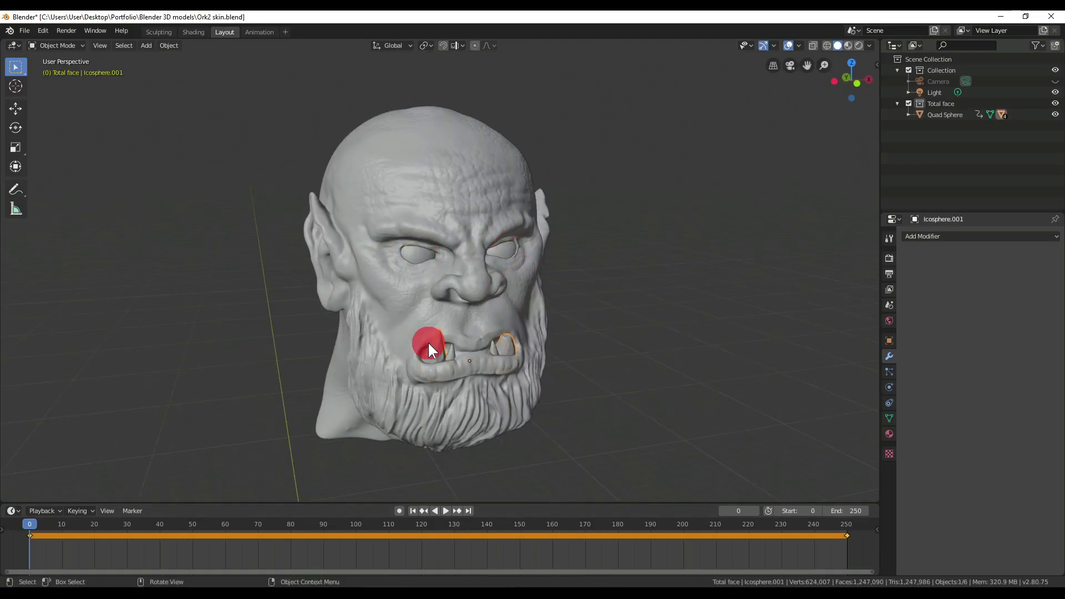
left_click(708, 299)
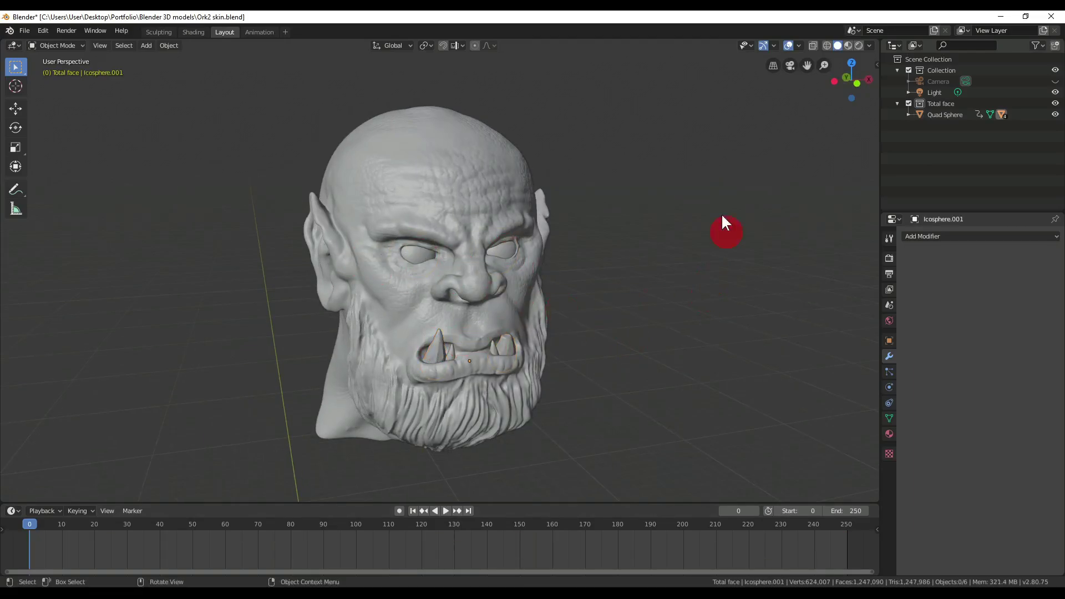
- Add a Boolean modifier to the Icosphere.001 tusks object and view its operation choices, keeping Difference
left_click(944, 236)
left_click(846, 287)
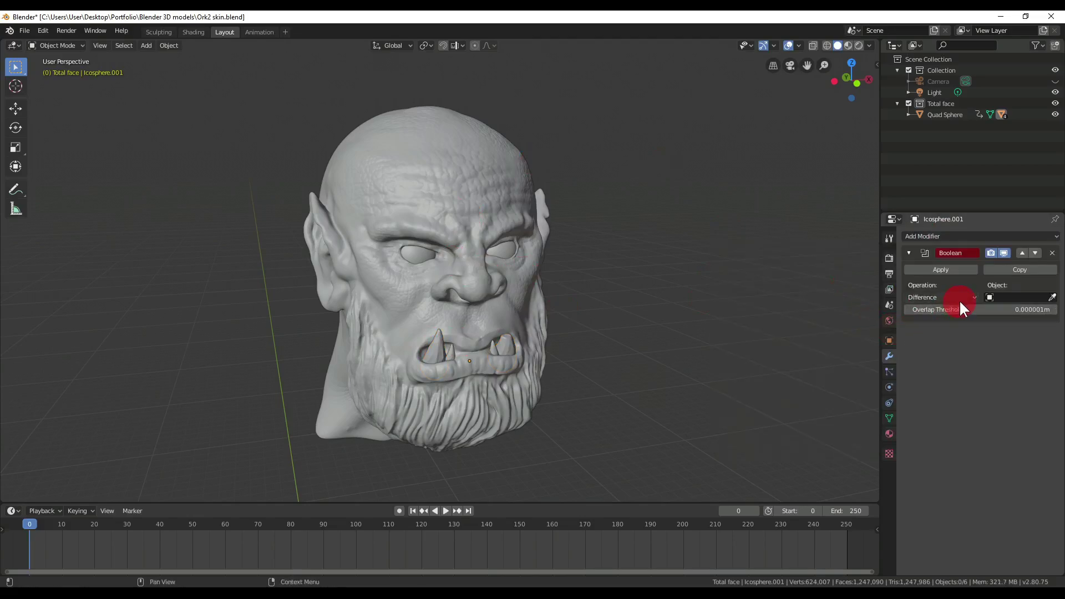
left_click(946, 298)
left_click(553, 344)
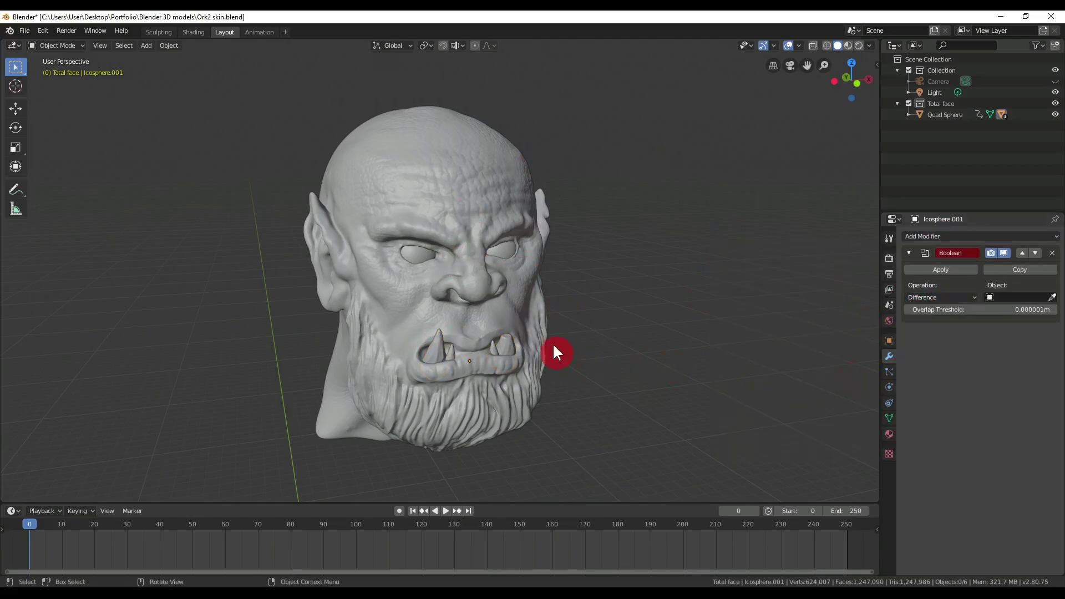
- Select the eyes and tusks of the orc head in turn to check which objects are separate
left_click(413, 248)
left_click(508, 250)
left_click(418, 344)
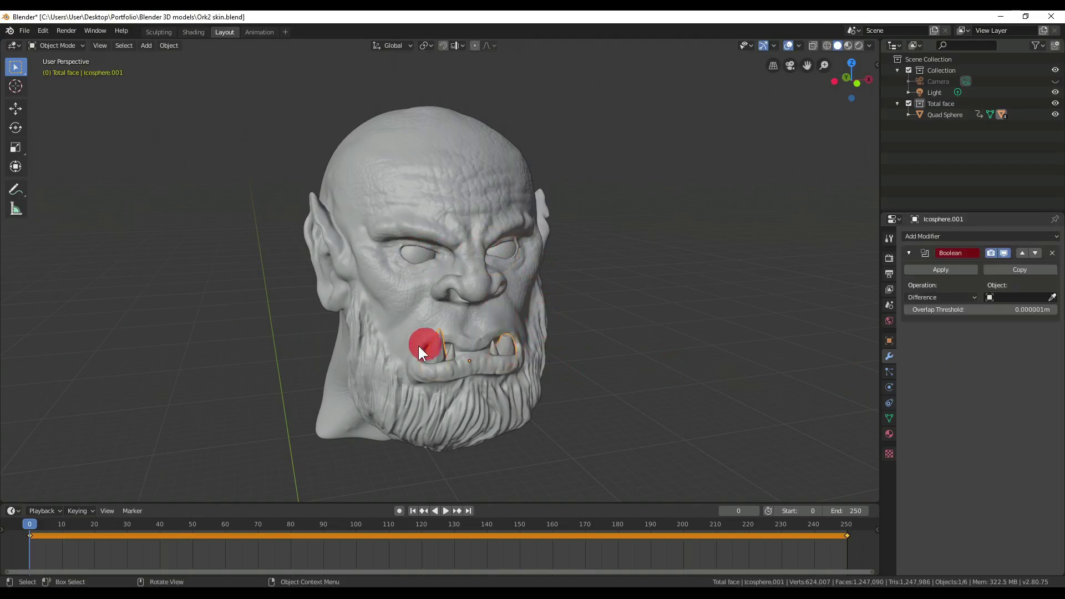
left_click(613, 160)
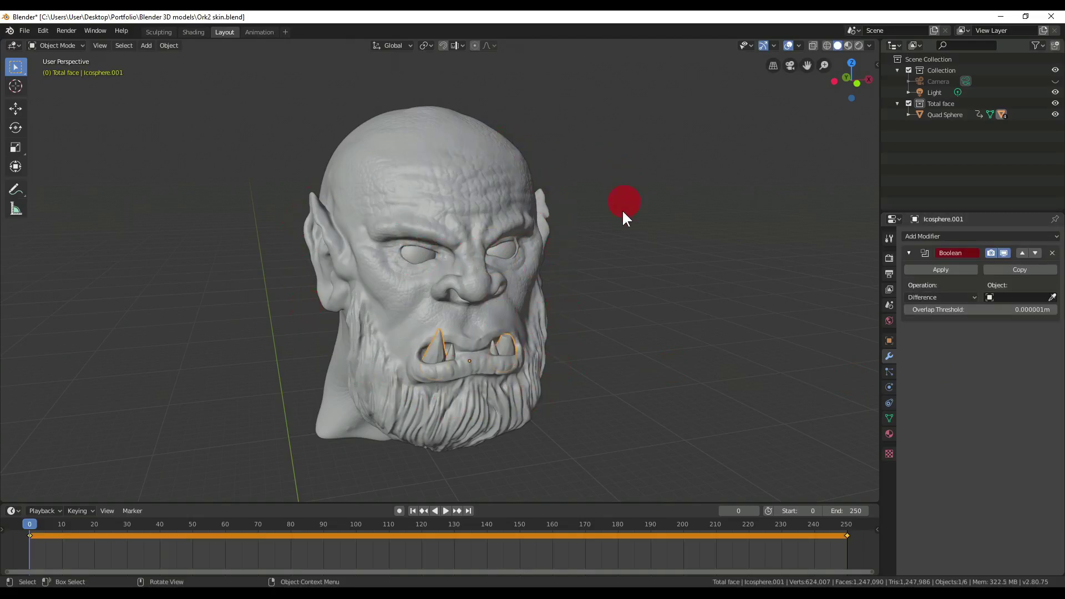
left_click(507, 252)
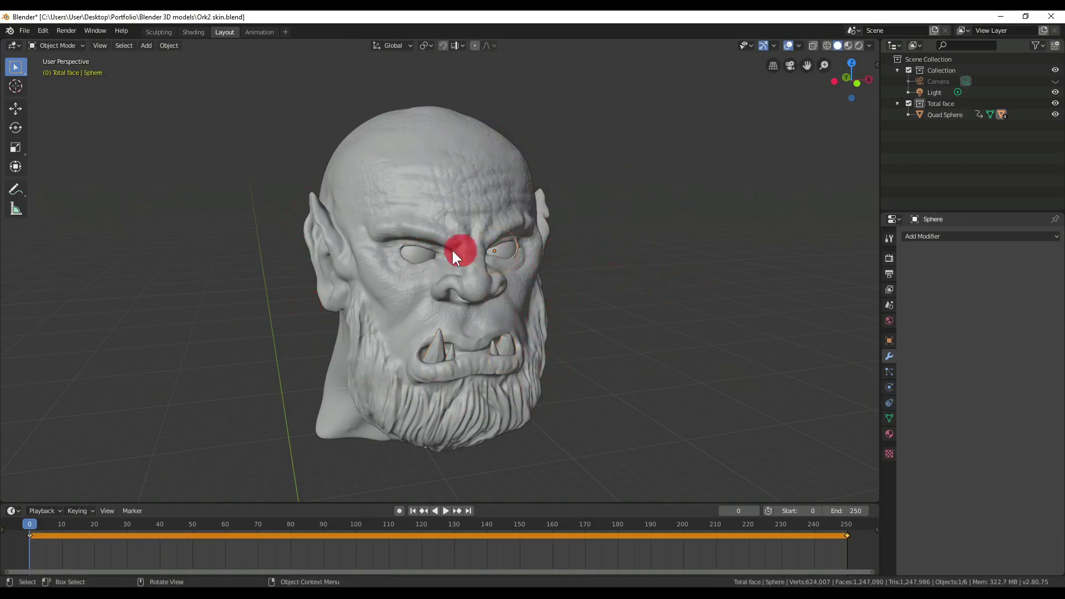
left_click(501, 254)
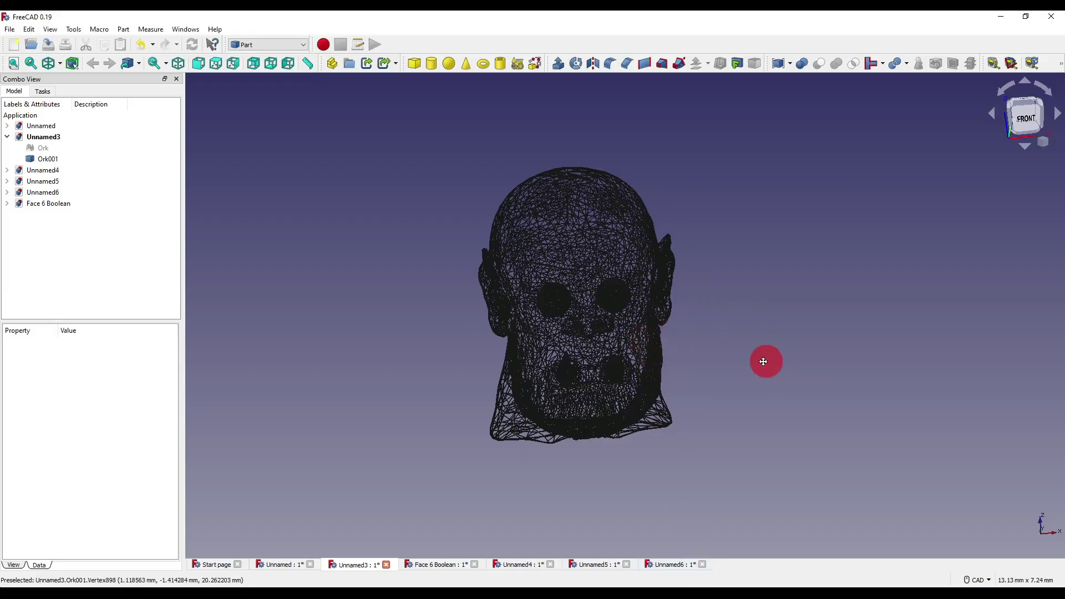
- Switch to the Face 6 Boolean document in FreeCAD and inspect the Ork4001 (Solid) head, finishing in front view
left_click(427, 565)
middle_click_drag(670, 367, 697, 300)
middle_click_drag(683, 399, 704, 354)
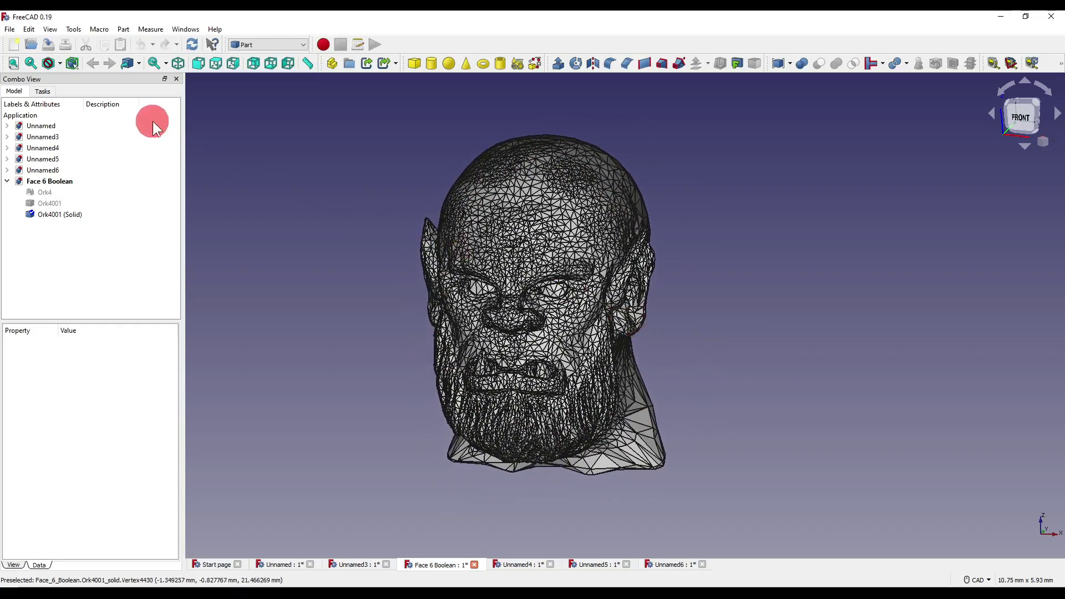
left_click(1021, 127)
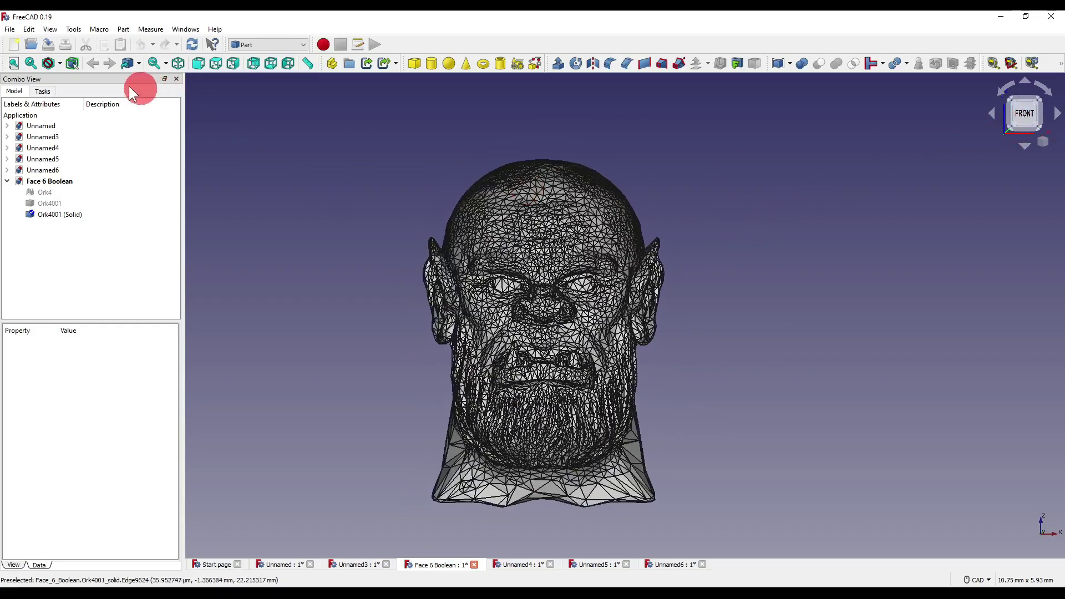
- Display the Ork4001 (Solid) head in wireframe, select it, and examine its interior for leftover geometry
left_click(59, 62)
left_click(67, 104)
middle_click_drag(641, 309, 491, 262)
left_click(78, 214)
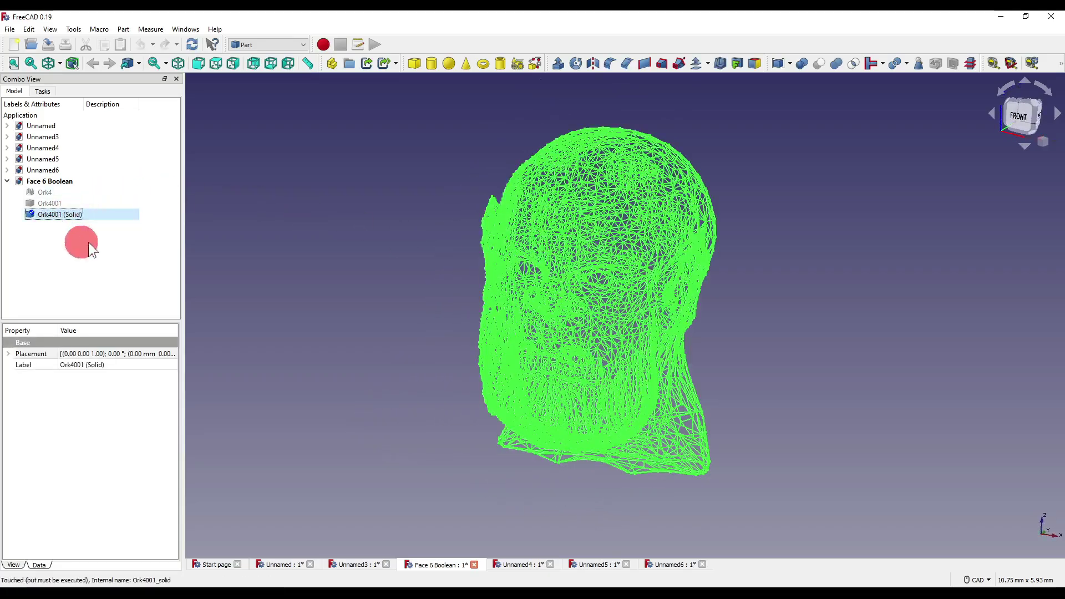
left_click(282, 227)
middle_click_drag(281, 227, 648, 367)
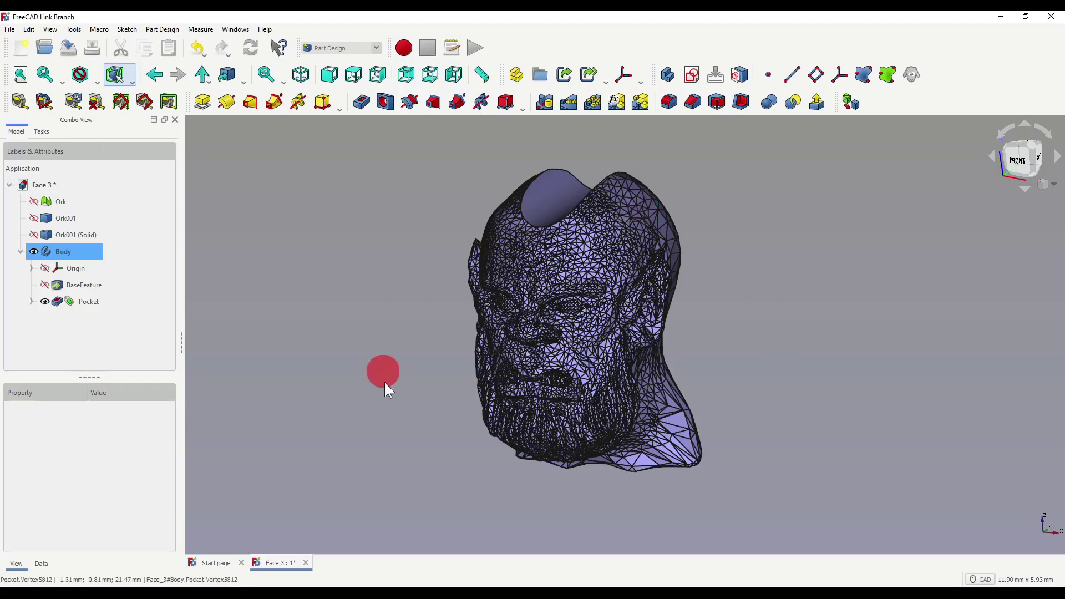
- Display the pocketed head body in the Face 3 document in wireframe and examine its interior
left_click(115, 78)
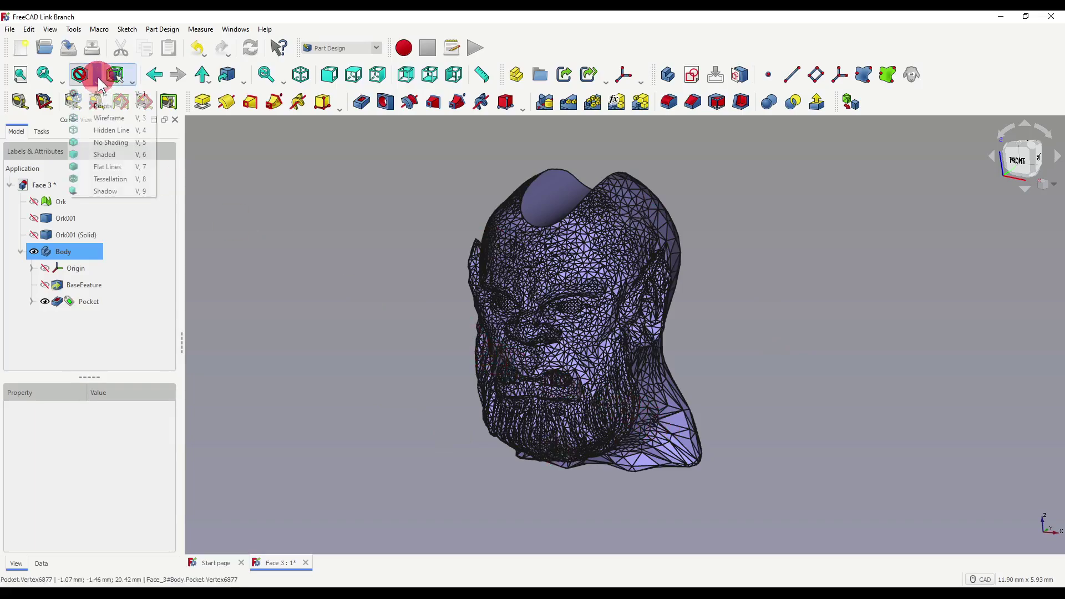
left_click(109, 115)
middle_click_drag(734, 358, 698, 351)
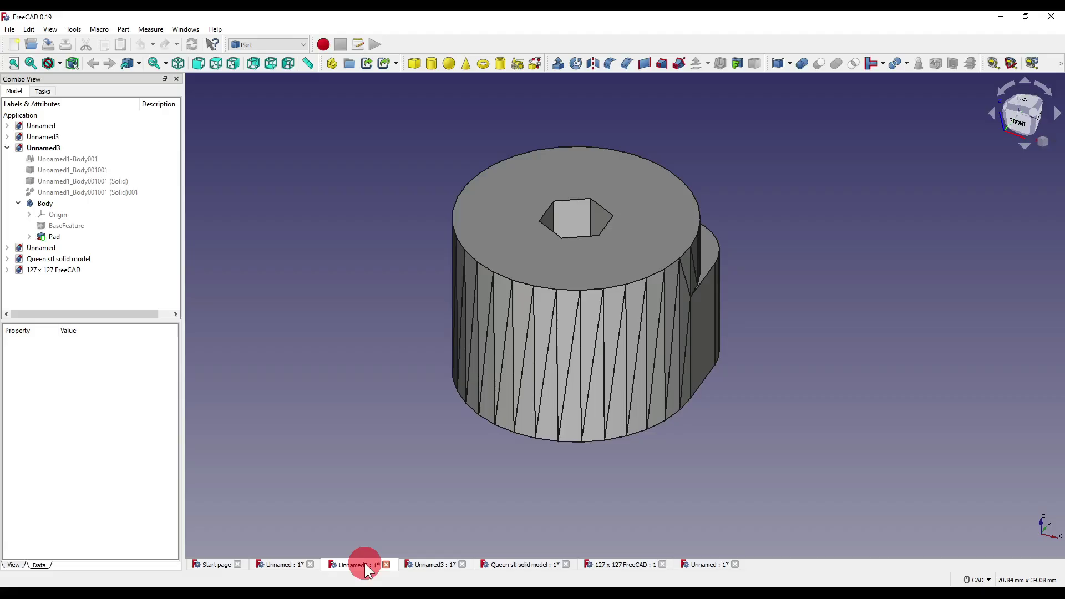
- Review the open documents in turn: the orc head, queen chess piece, moon surface, cable holder, and the cylindrical body
left_click(421, 562)
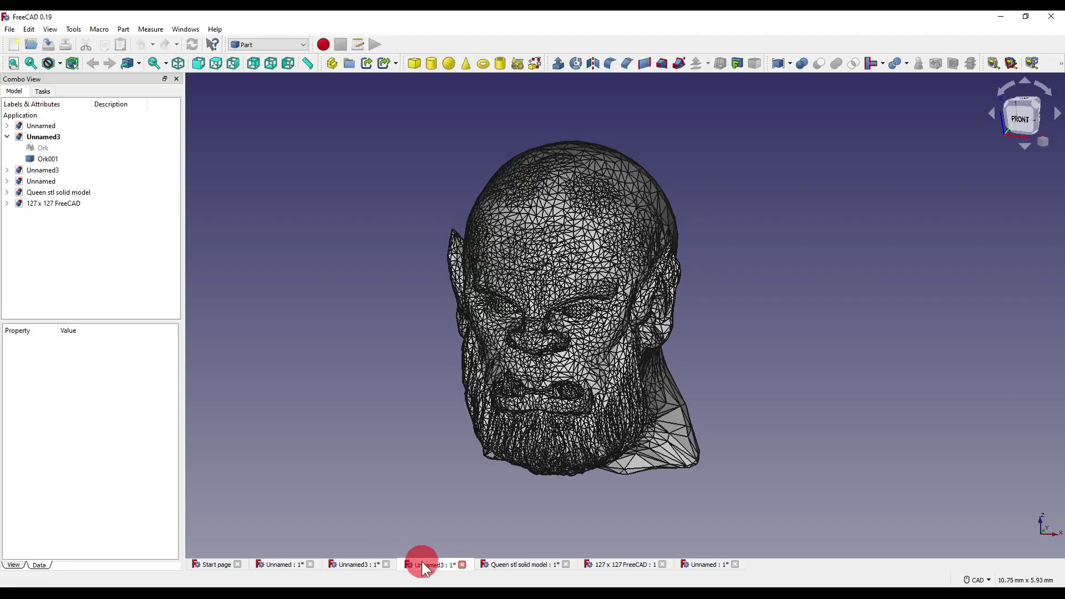
left_click(508, 565)
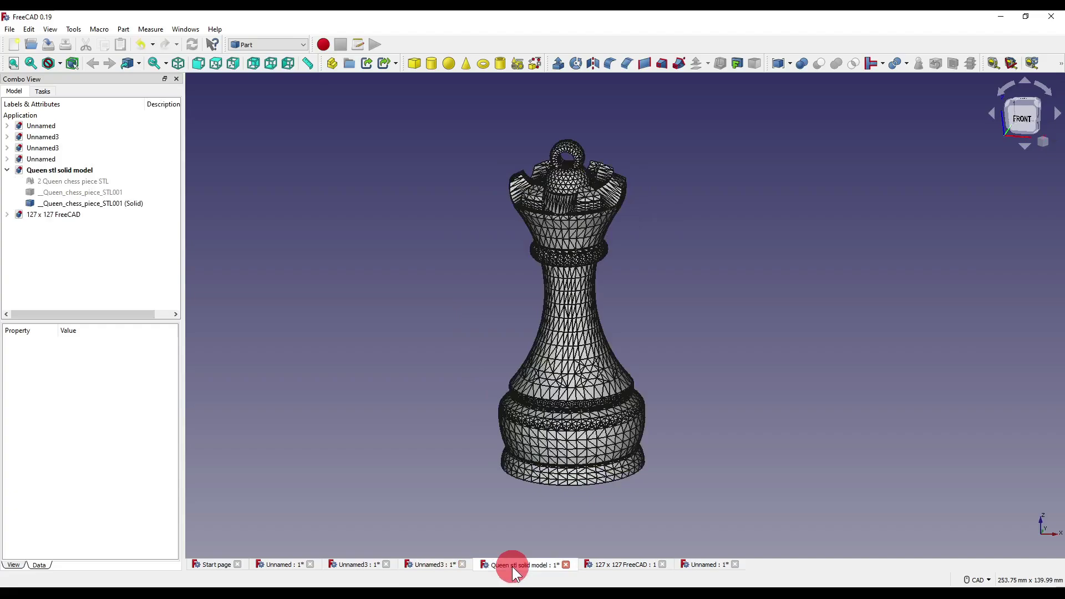
left_click(601, 564)
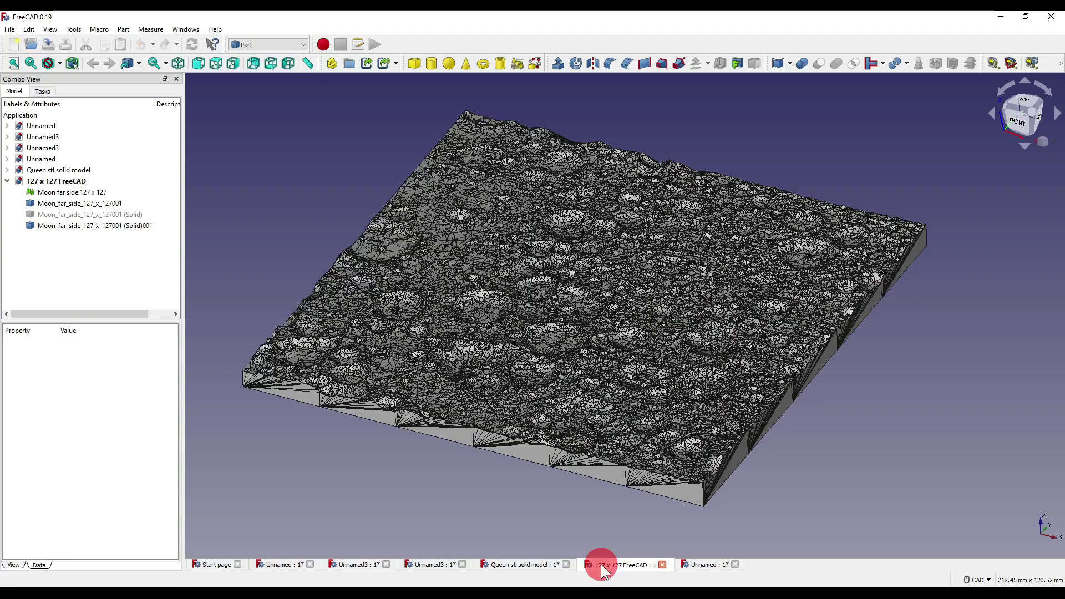
left_click(708, 564)
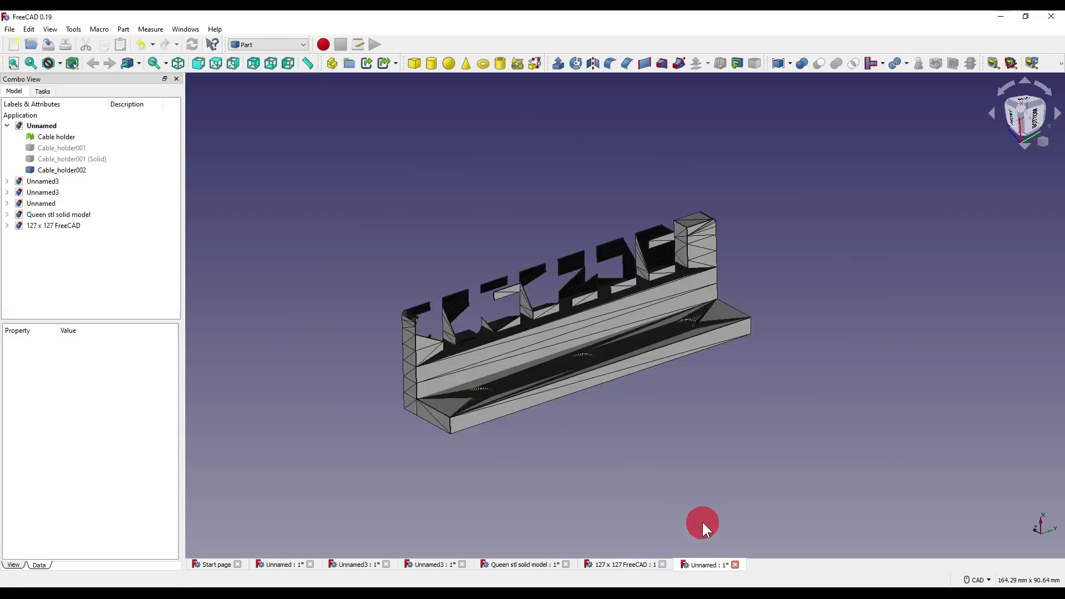
middle_click_drag(713, 516, 727, 502)
key("ctrl+Tab")
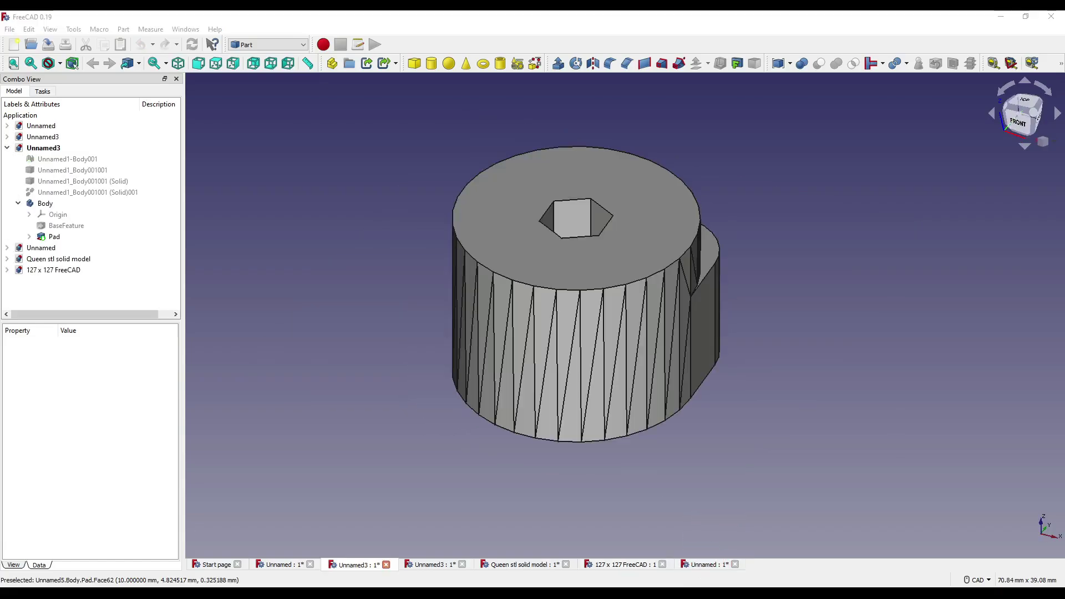